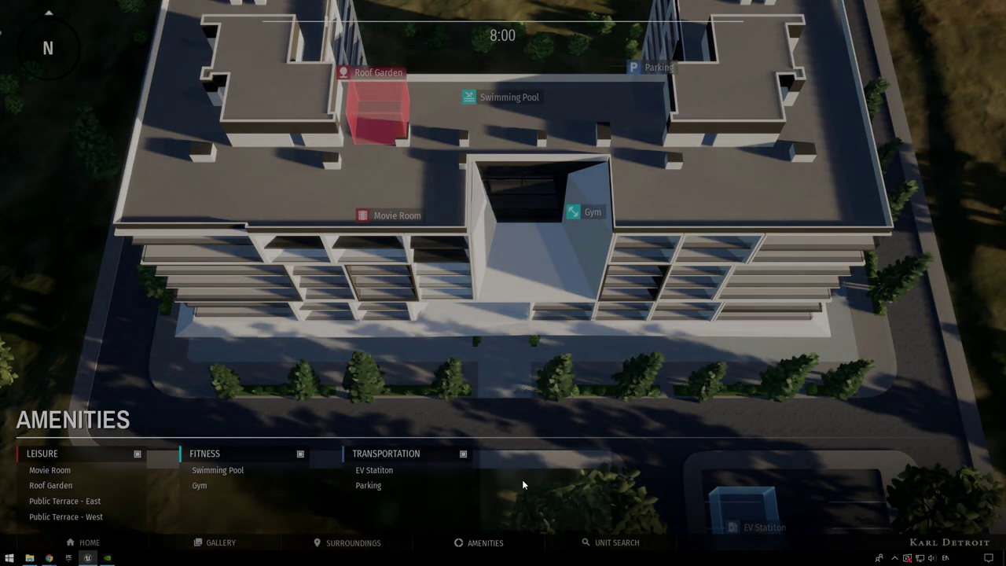
Stop the preview and open BP_MasterMenu_Widget from ArchVizExplorer > Blueprints > Widgets
key(F11)
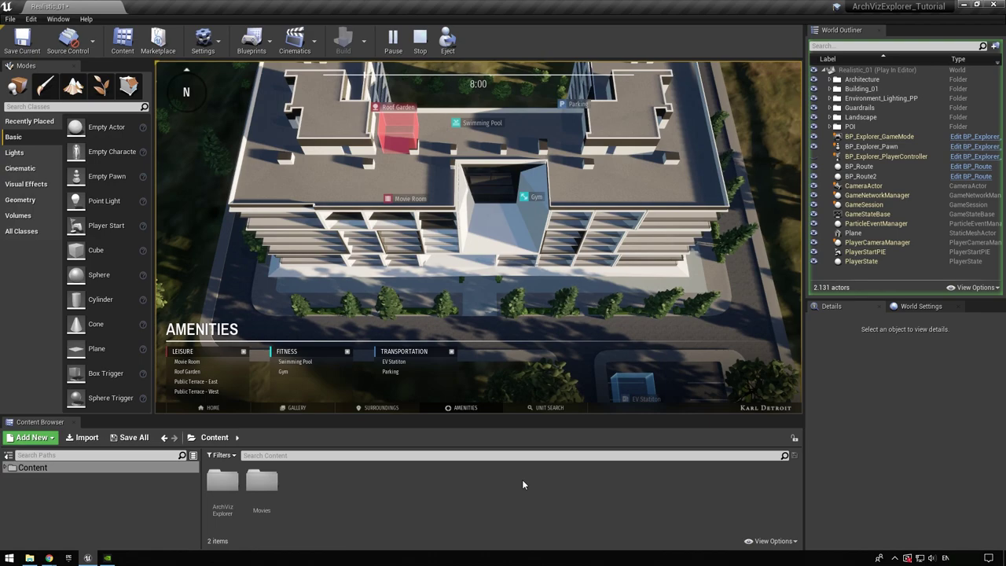
click(420, 39)
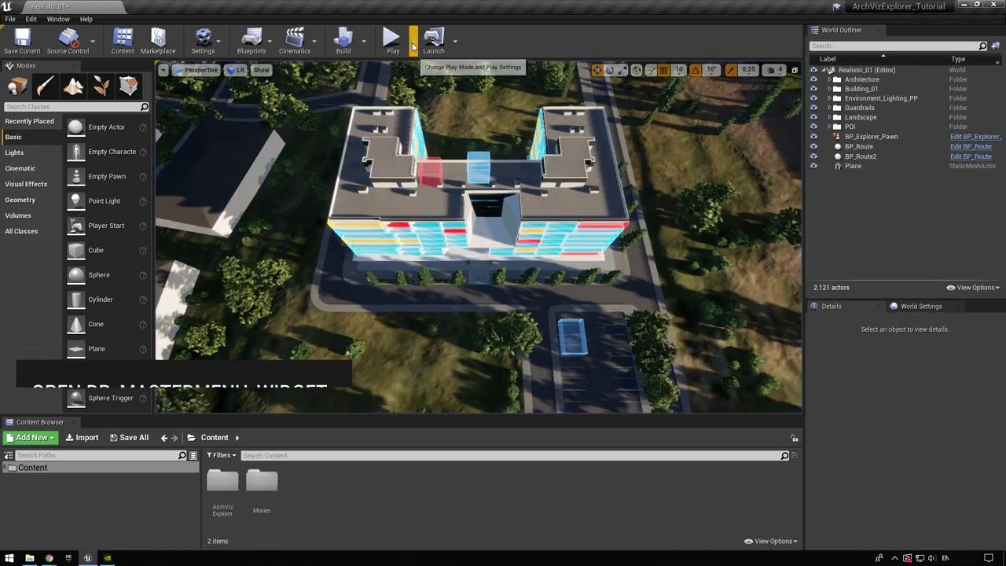
click(7, 467)
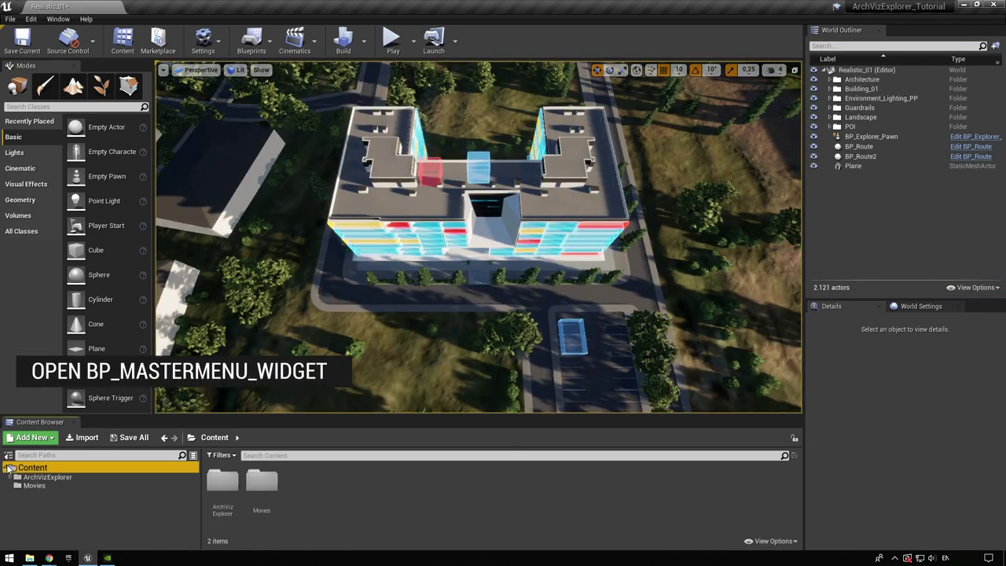
click(33, 477)
click(10, 477)
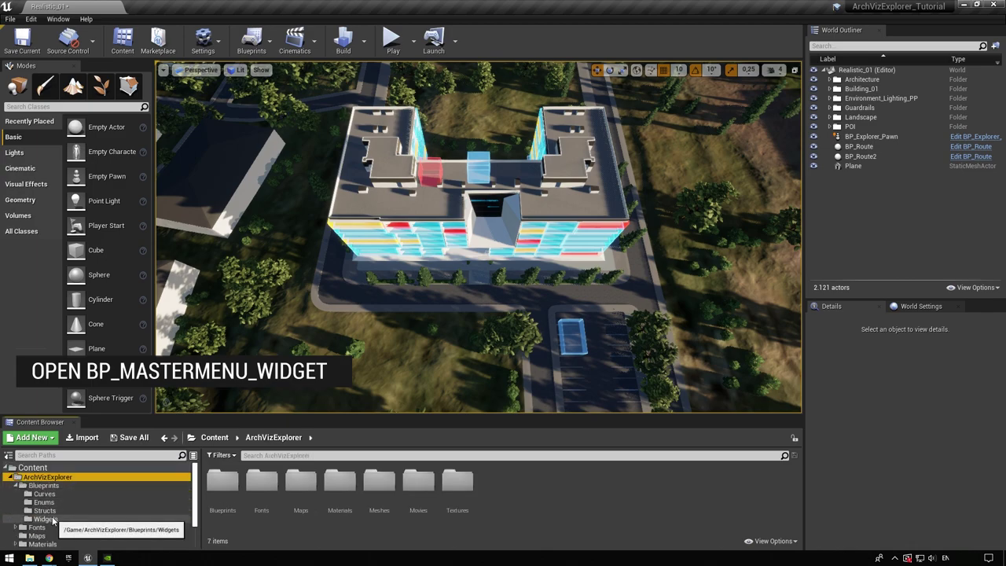
click(45, 519)
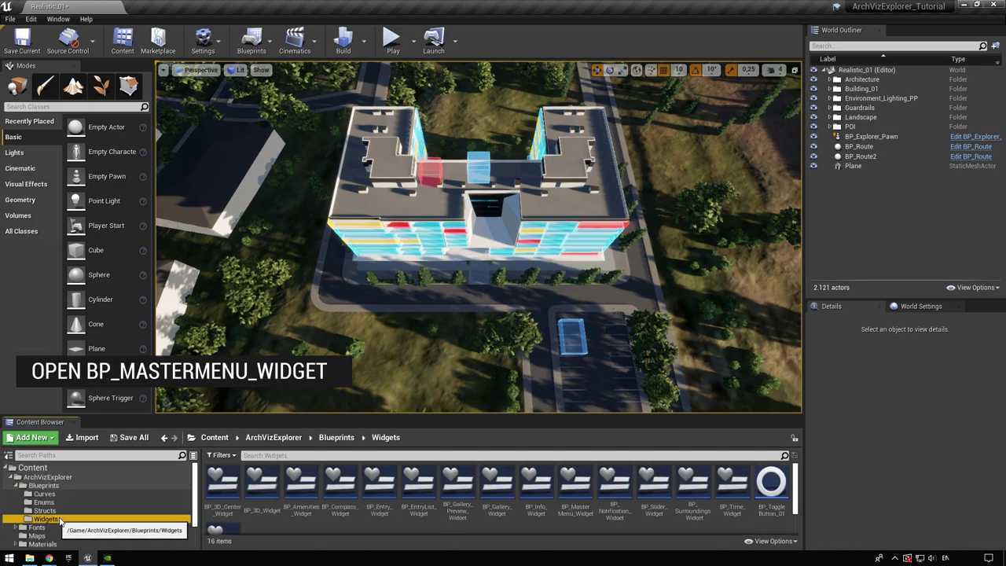
double_click(575, 481)
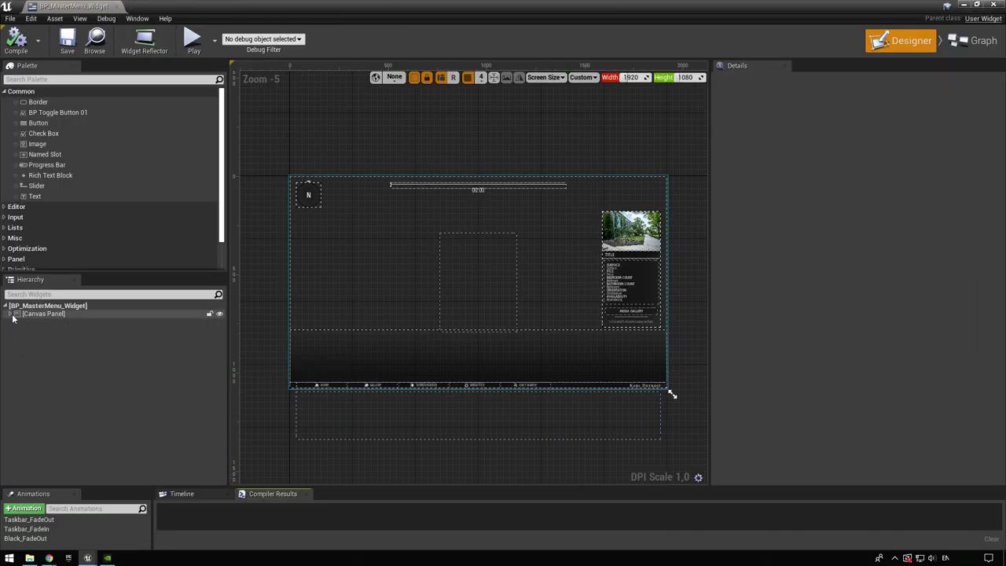
Expand Canvas Panel and WidgetSwitcher_01 in the Hierarchy and show the Amenities panel
click(10, 313)
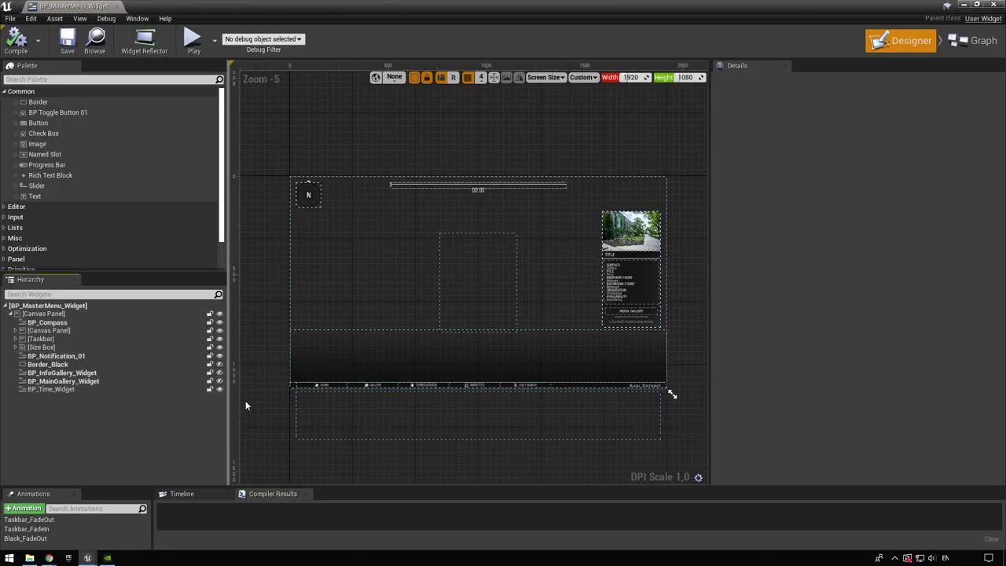
click(317, 424)
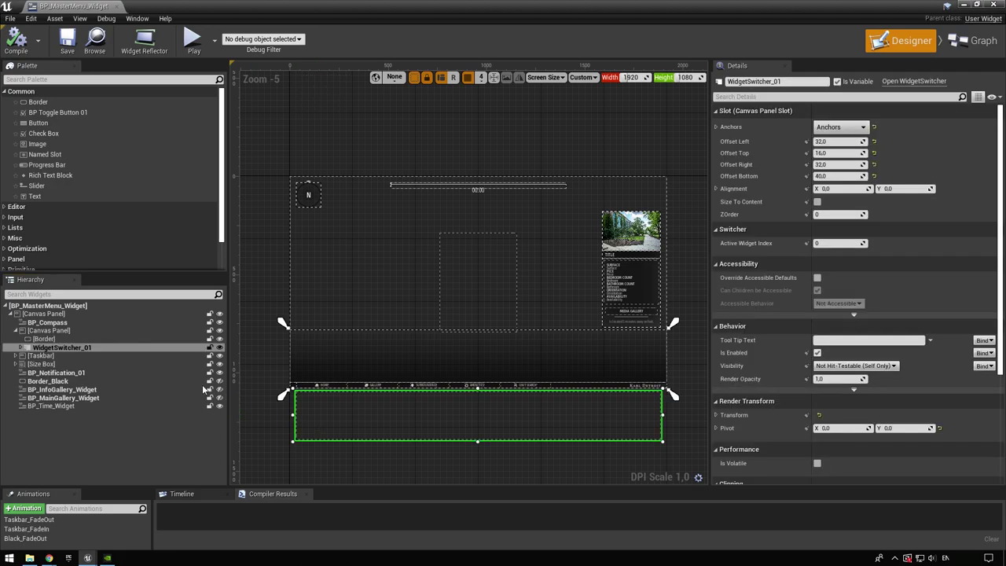
click(20, 349)
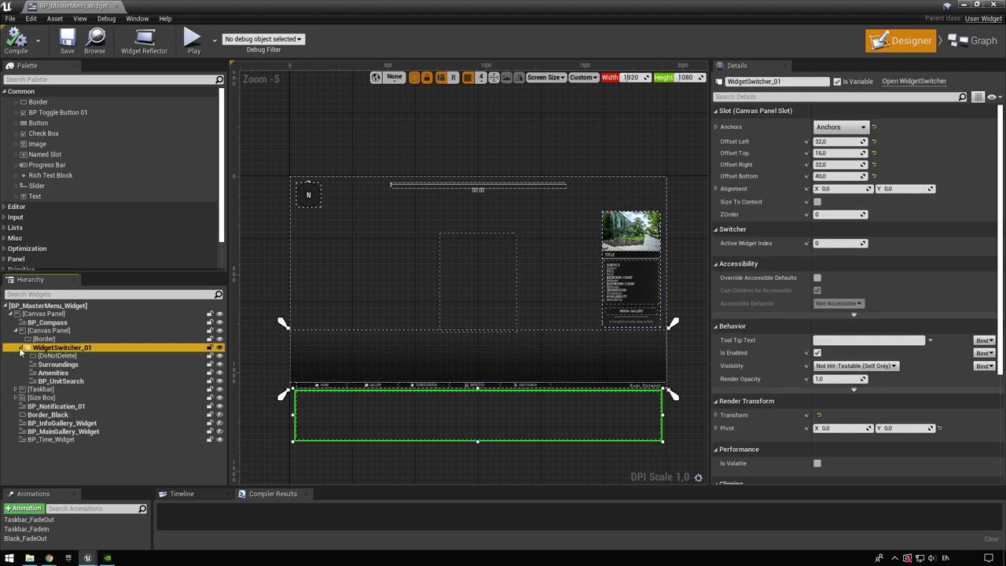
click(53, 373)
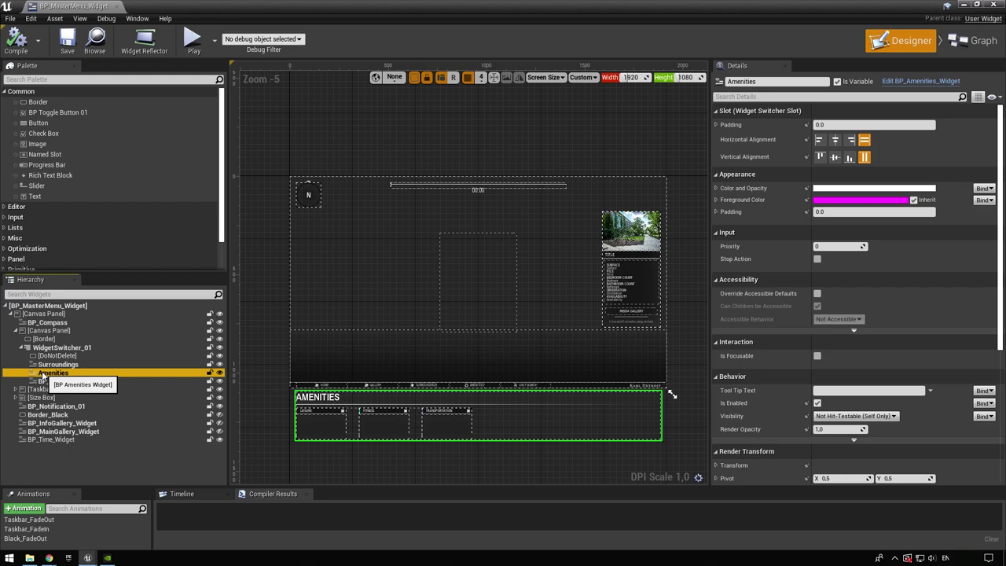
Open BP_Amenities_Widget and duplicate the Transportation size box into BP_POI_List_Transportation_1
click(900, 82)
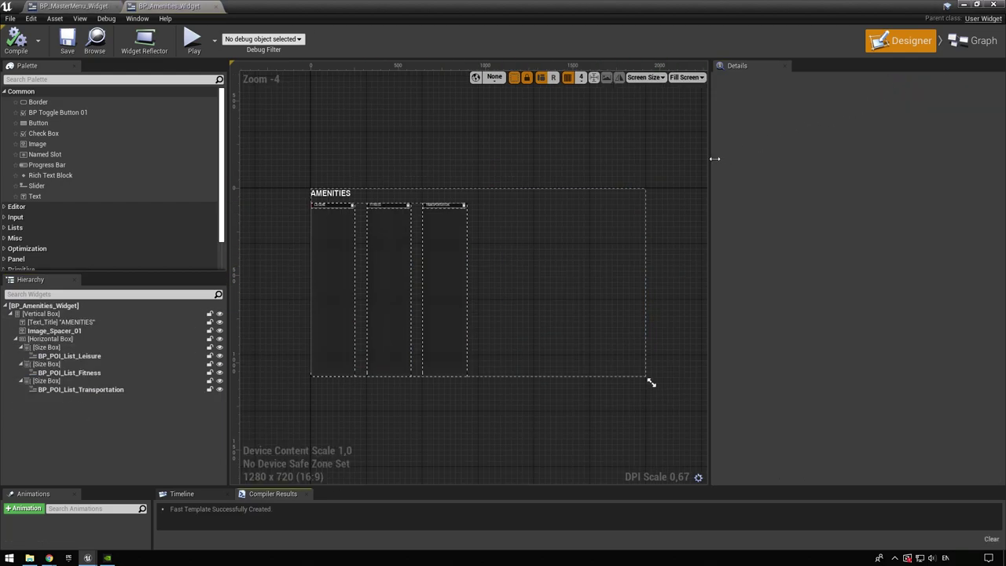
click(447, 239)
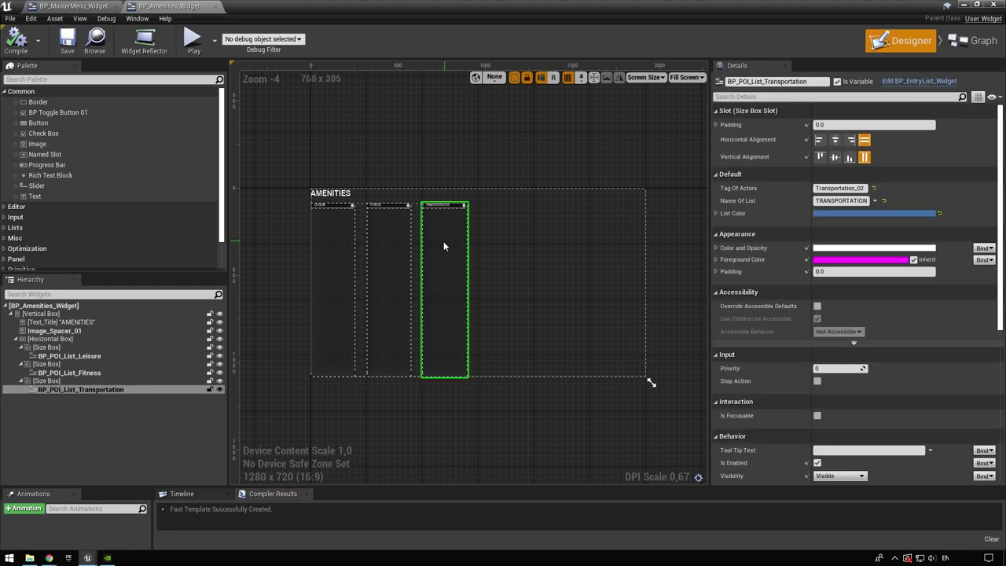
click(39, 382)
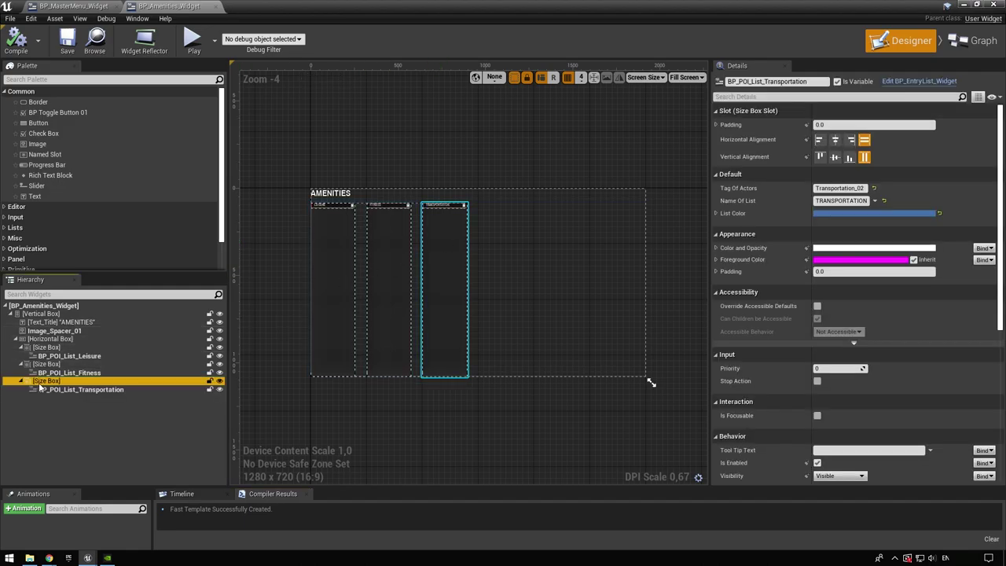
right_click(40, 385)
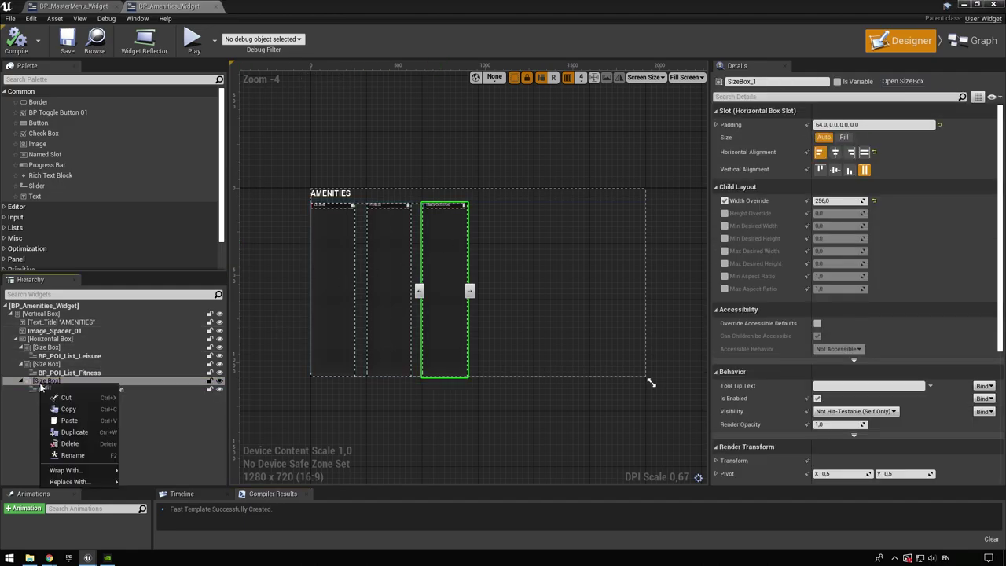
click(66, 432)
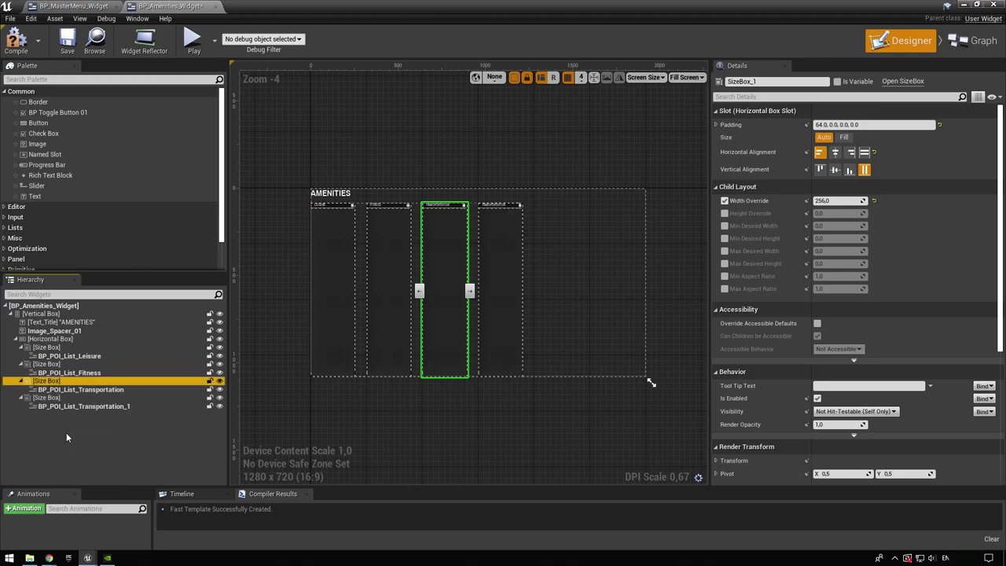
click(68, 407)
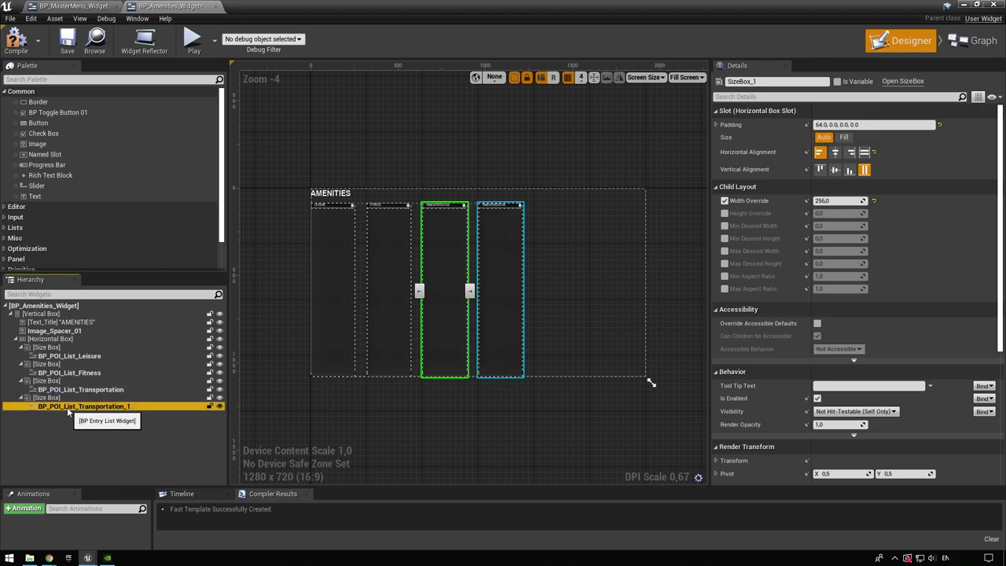
Set the copied list's Tag Of Actors to example_01 and Name Of List to EXAMPLE 01
click(842, 189)
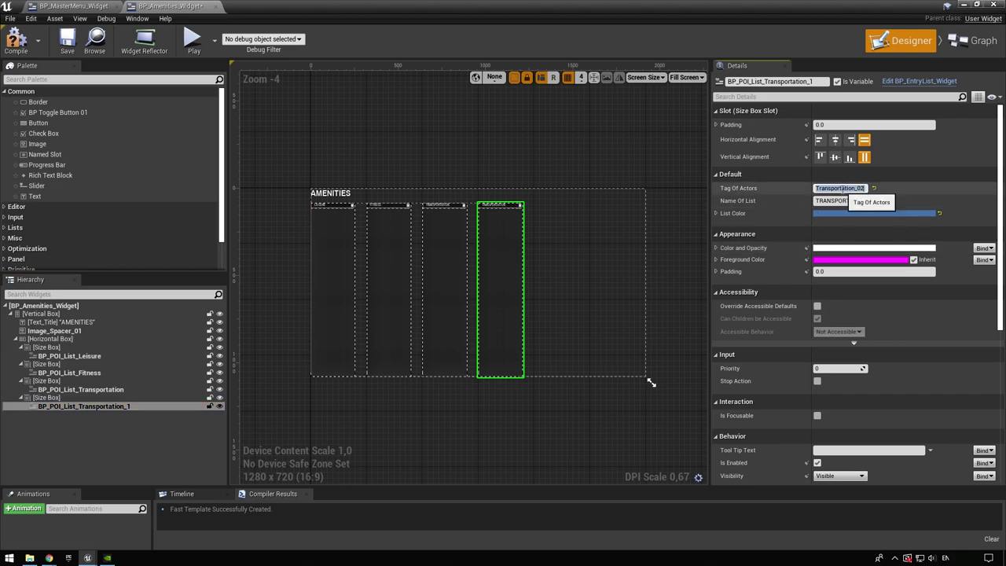
text(Examp)
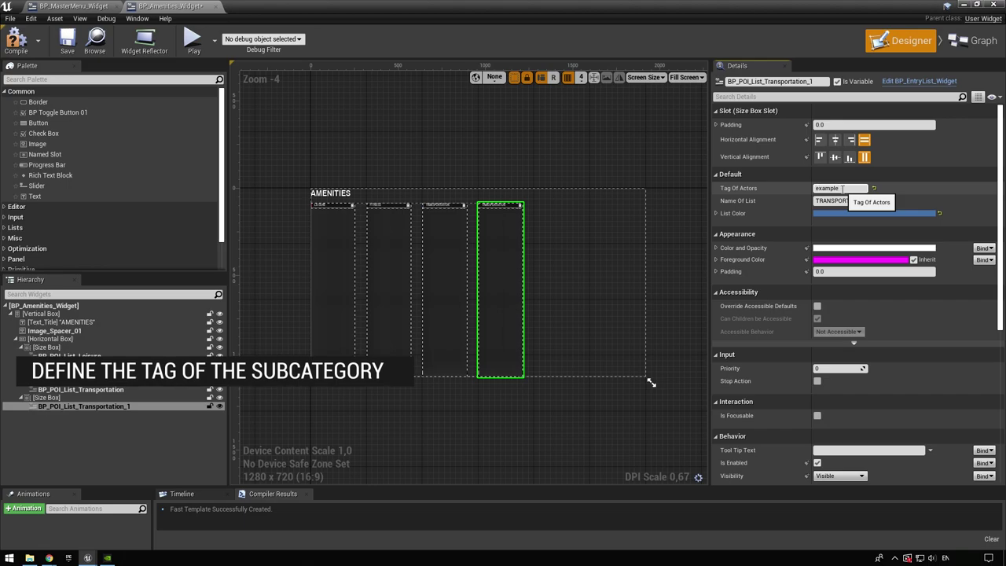
text(_1)
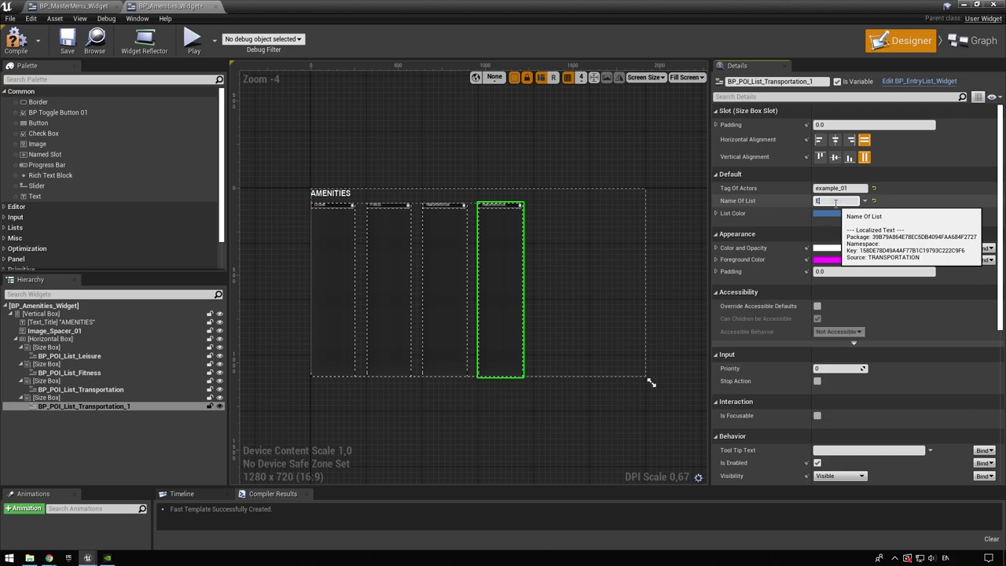
text(XAMPLE 01)
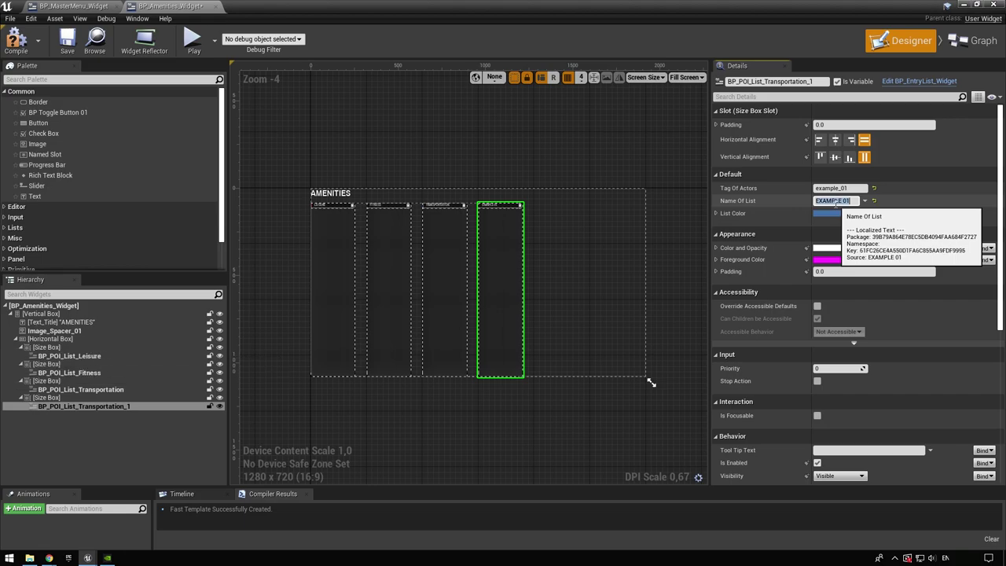
scroll(492, 200, up, 3)
scroll(492, 200, up, 4)
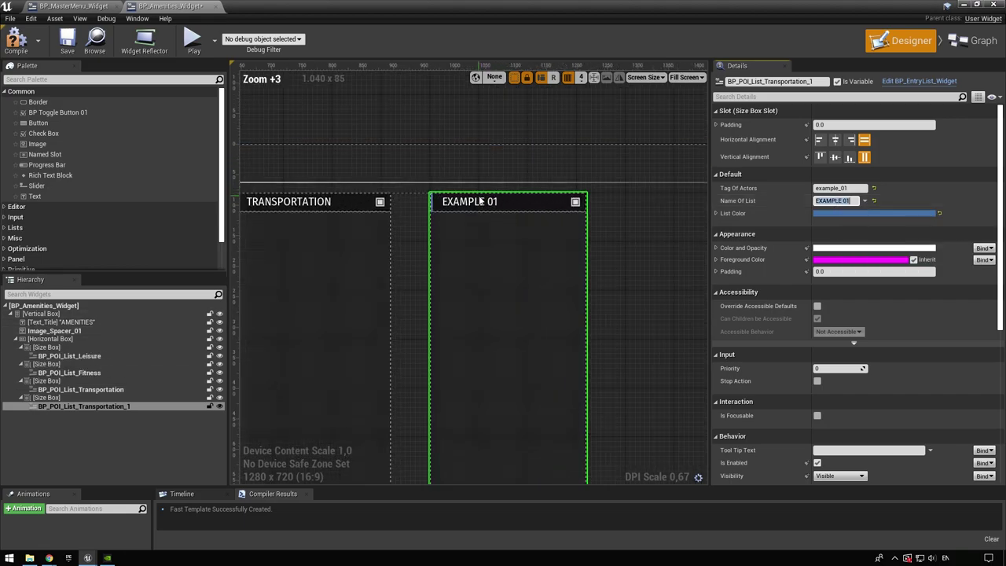
scroll(480, 201, up, 2)
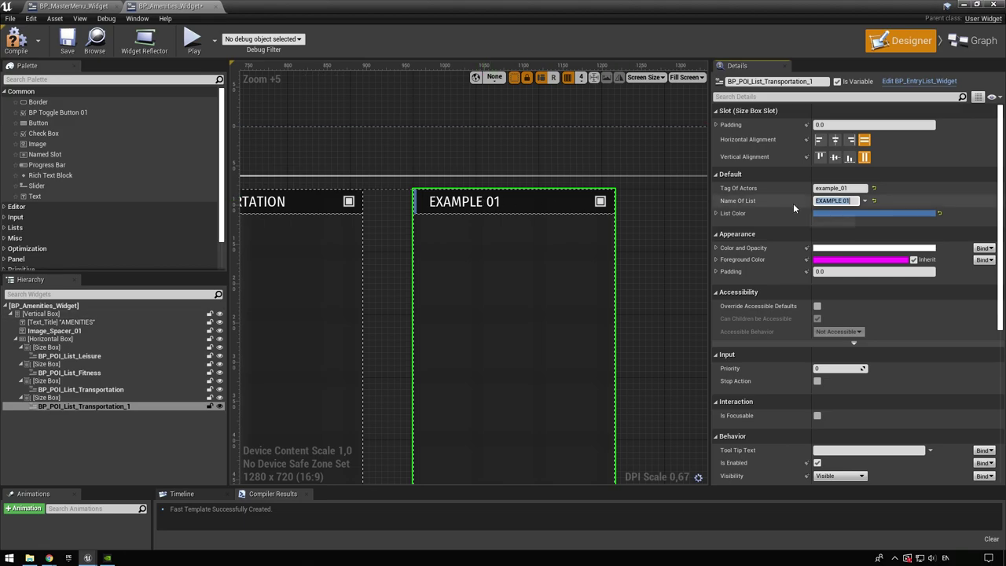
Set the EXAMPLE 01 List Color to magenta (sRGB A94FA0FF) and zoom the canvas out
click(834, 213)
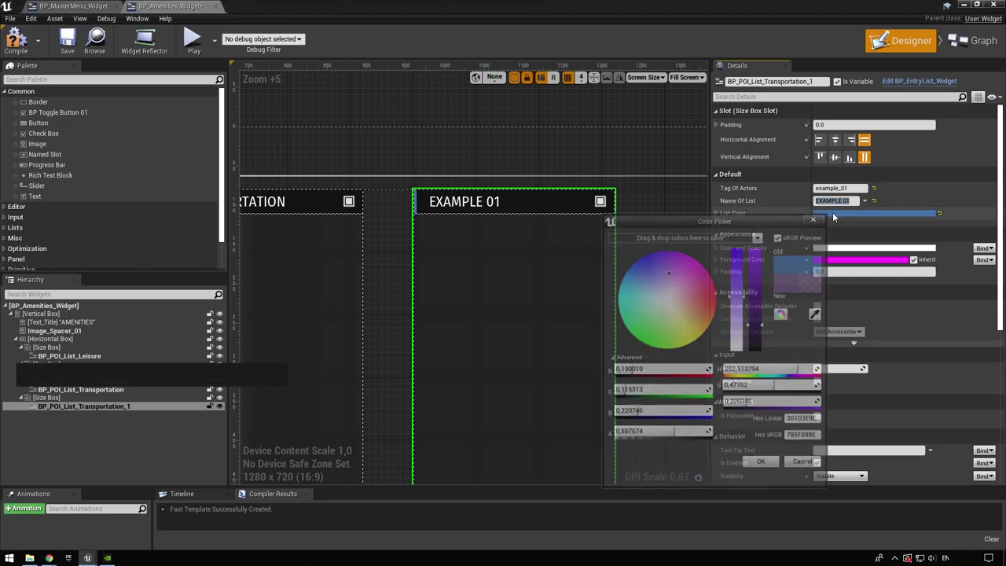
click(692, 272)
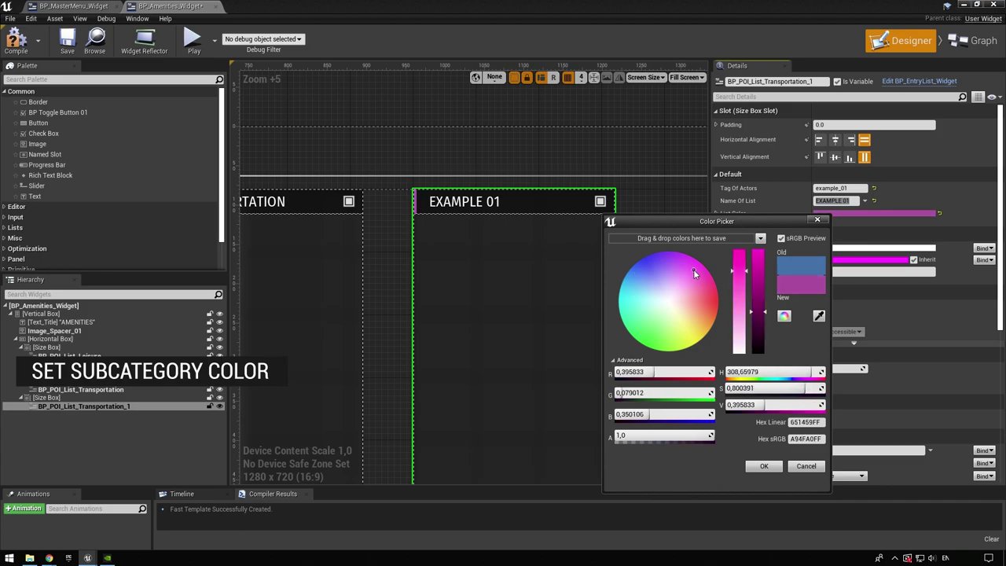
click(764, 466)
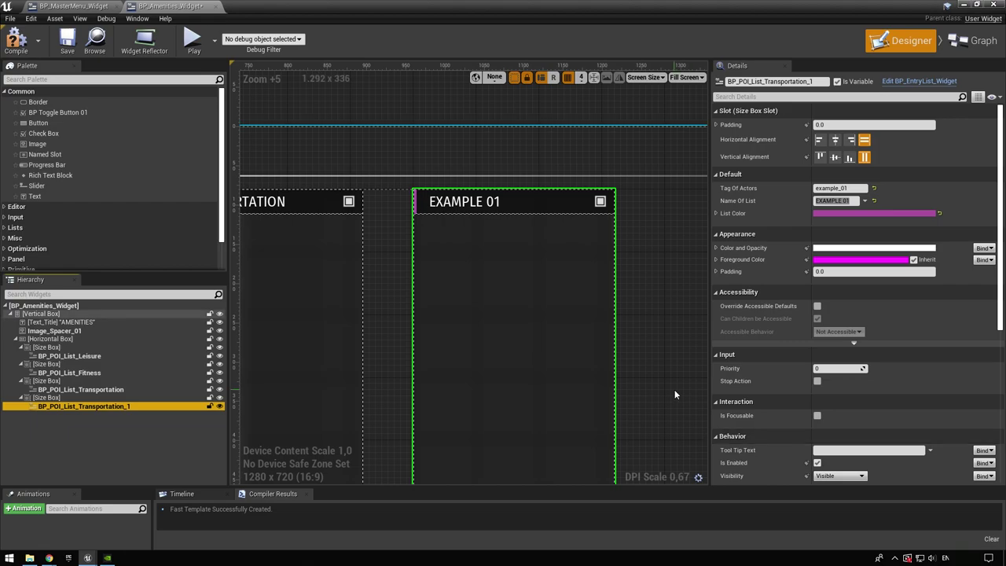
scroll(674, 390, down, 3)
scroll(674, 393, down, 2)
right_drag(675, 393, 638, 281)
scroll(642, 275, down, 1)
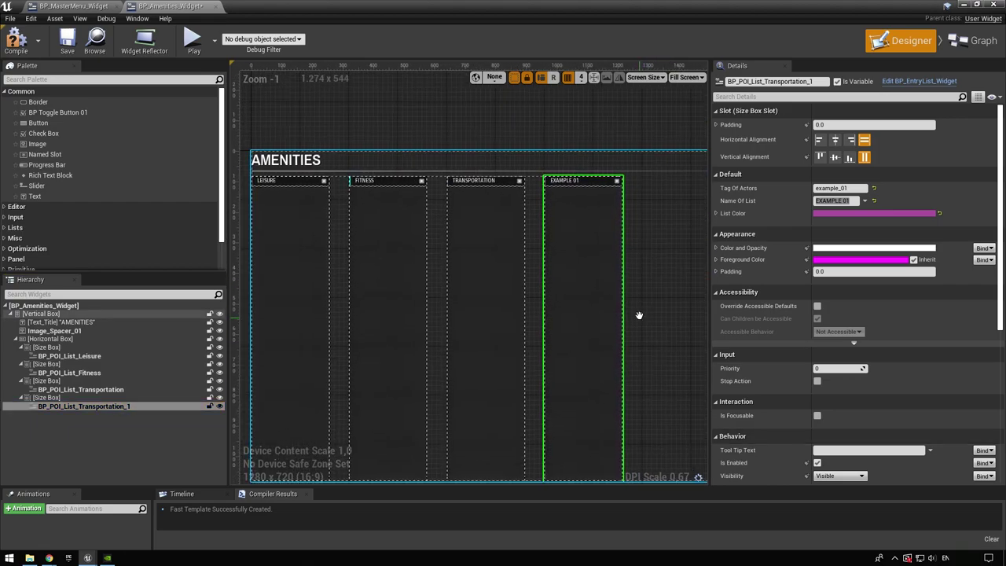
Compile, check the EXAMPLE 01 Amenities column in a game preview, and return to the level
click(17, 41)
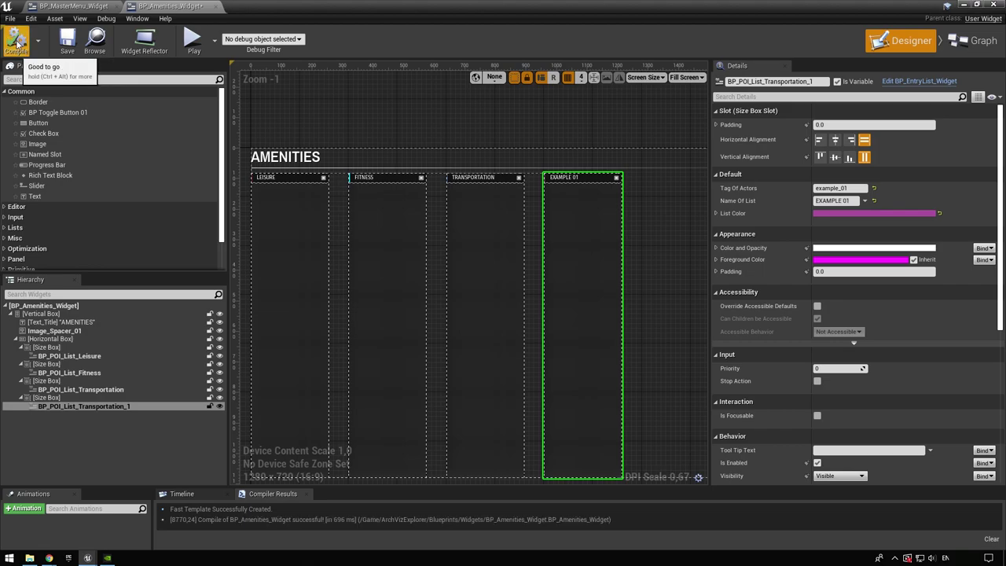
click(214, 47)
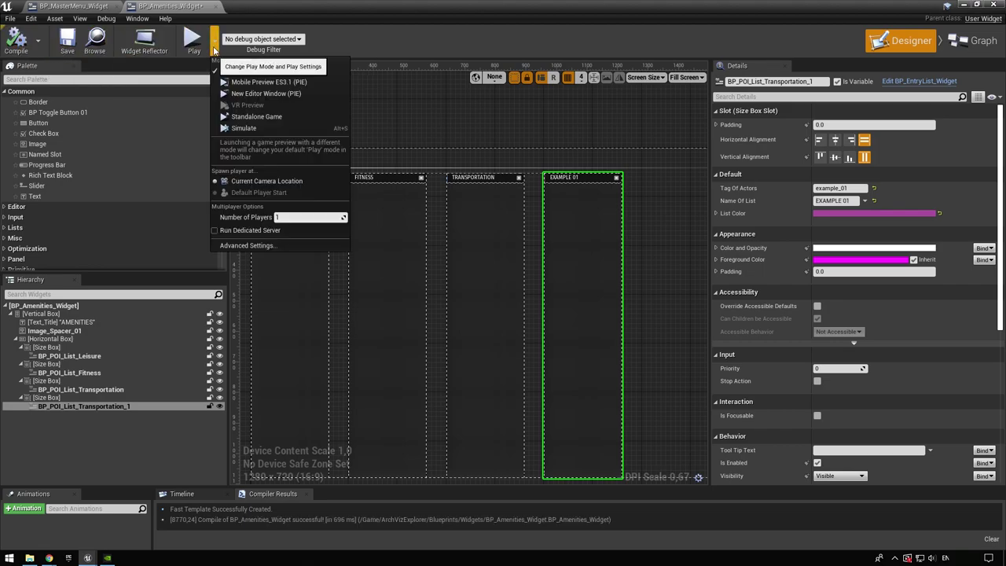
click(239, 92)
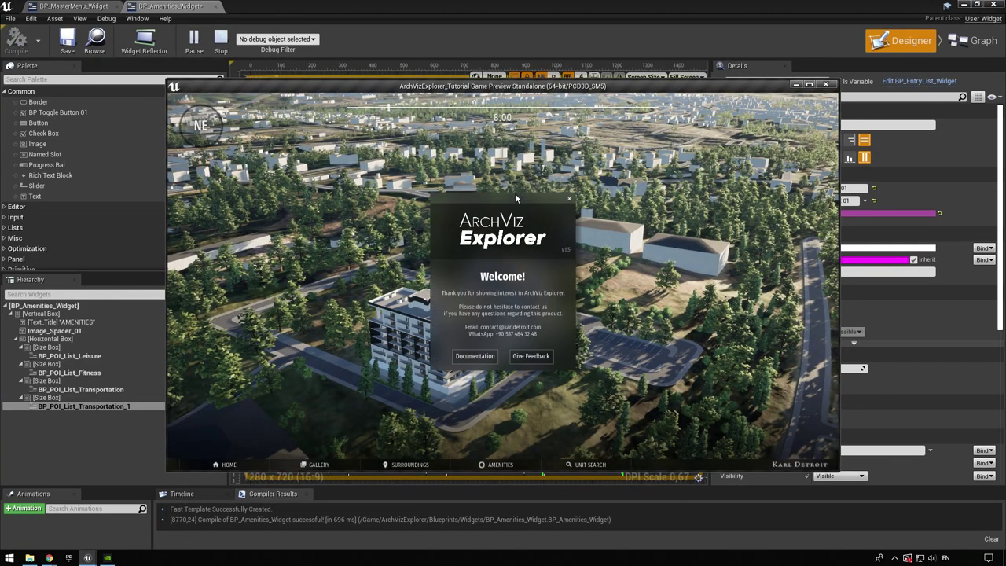
click(569, 200)
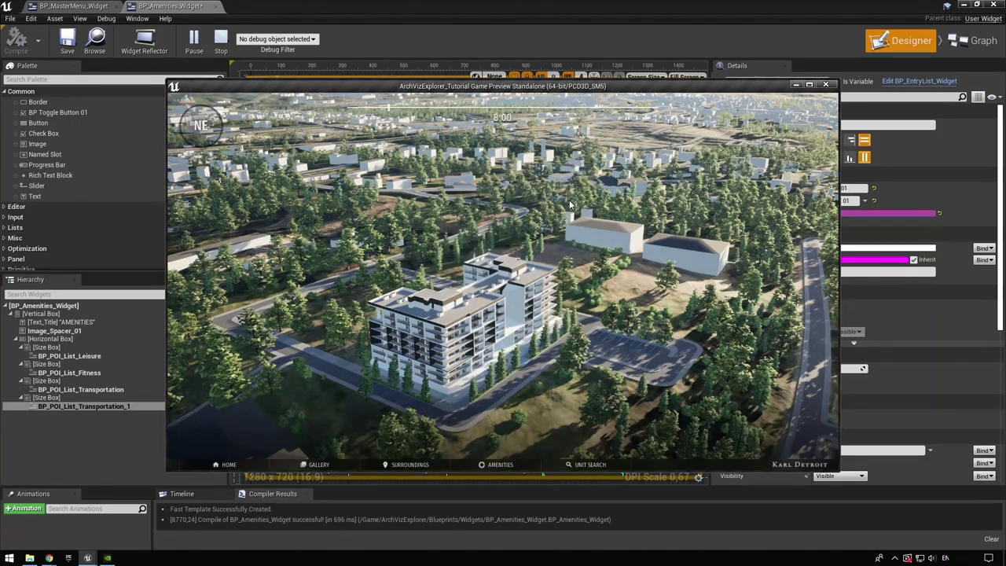
click(502, 465)
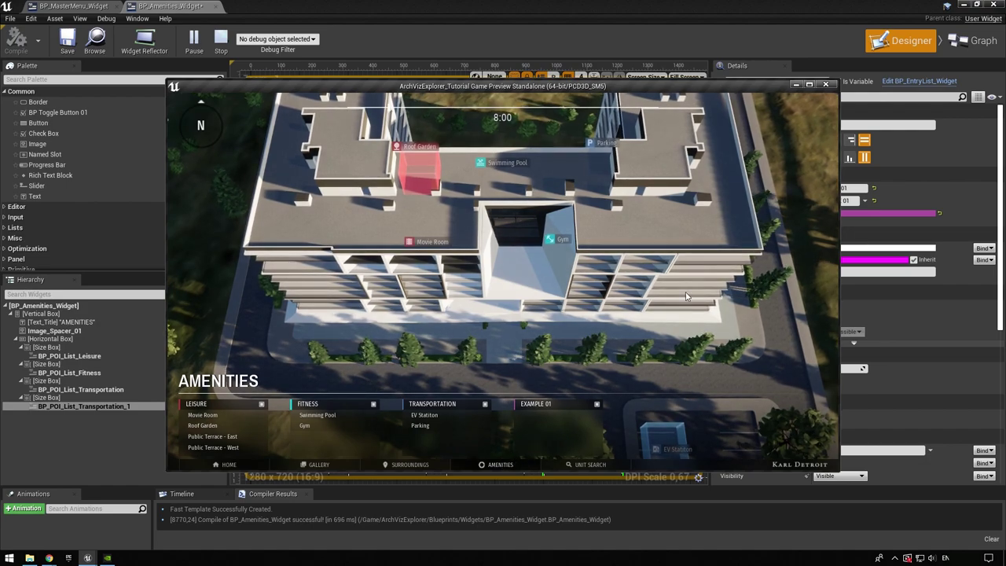
click(824, 85)
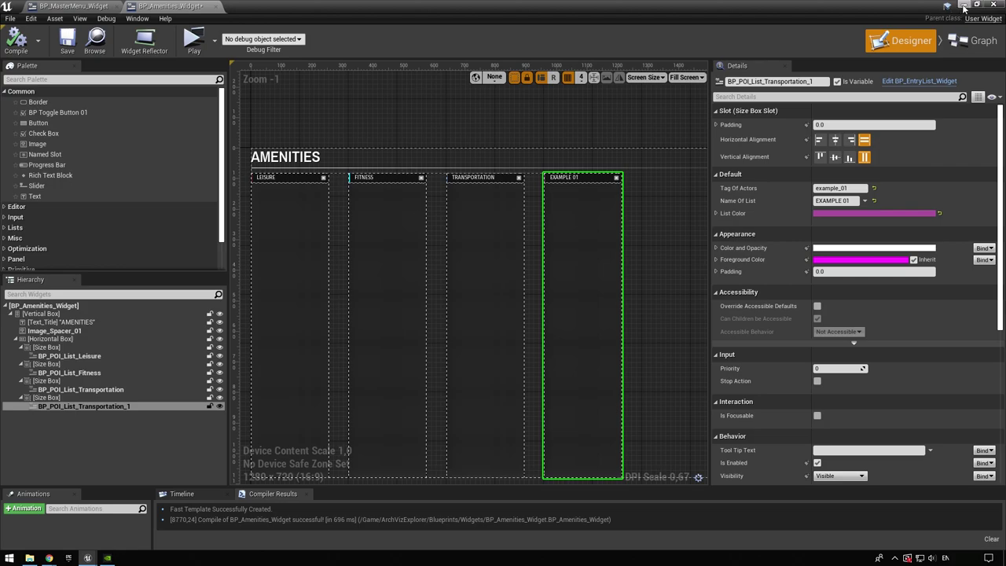
click(963, 6)
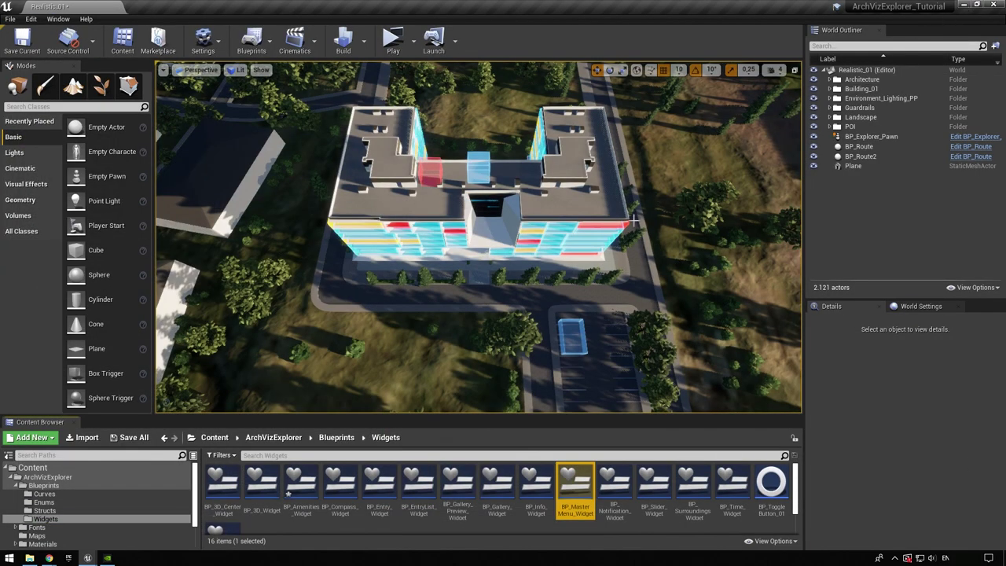
Alt-drag the blue BP_POI_Amenity_EV box along X to create copies EV2, EV3 and EV4
click(581, 326)
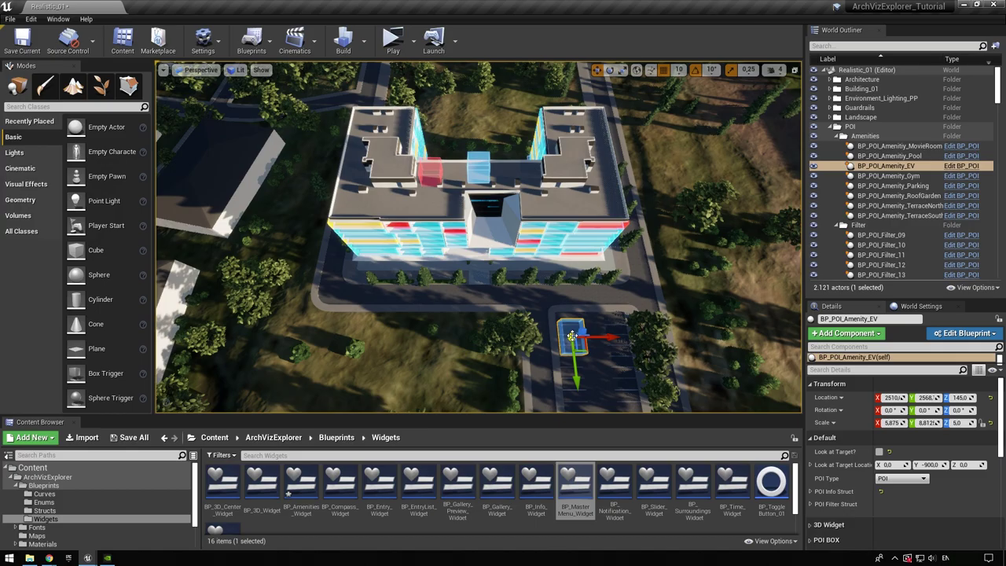
alt+drag(581, 326, 503, 314)
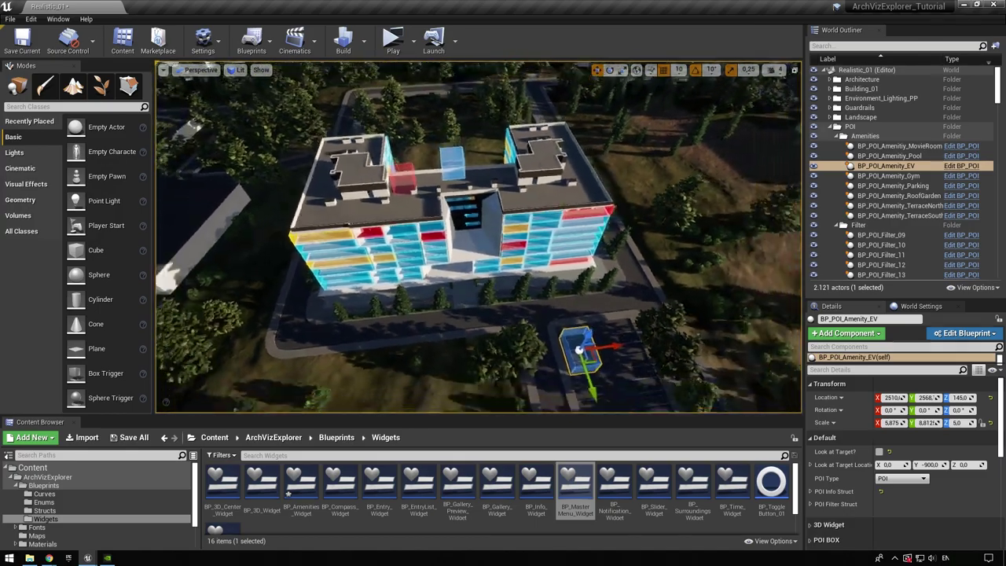
alt+drag(598, 320, 598, 320)
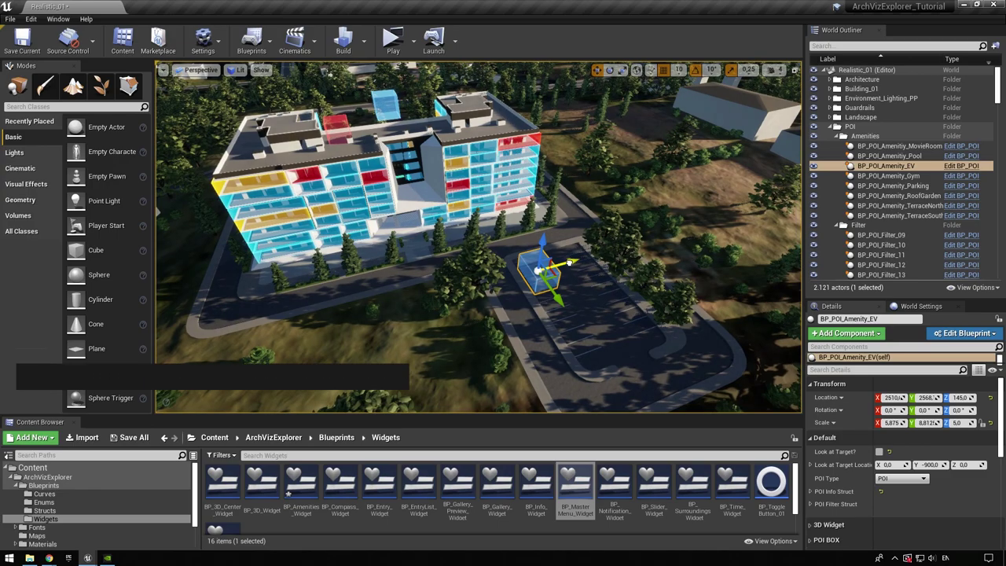
mouse_move(564, 264)
alt+mouse_down()
mouse_move(363, 321)
mouse_move(436, 286)
mouse_move(281, 285)
alt+mouse_up()
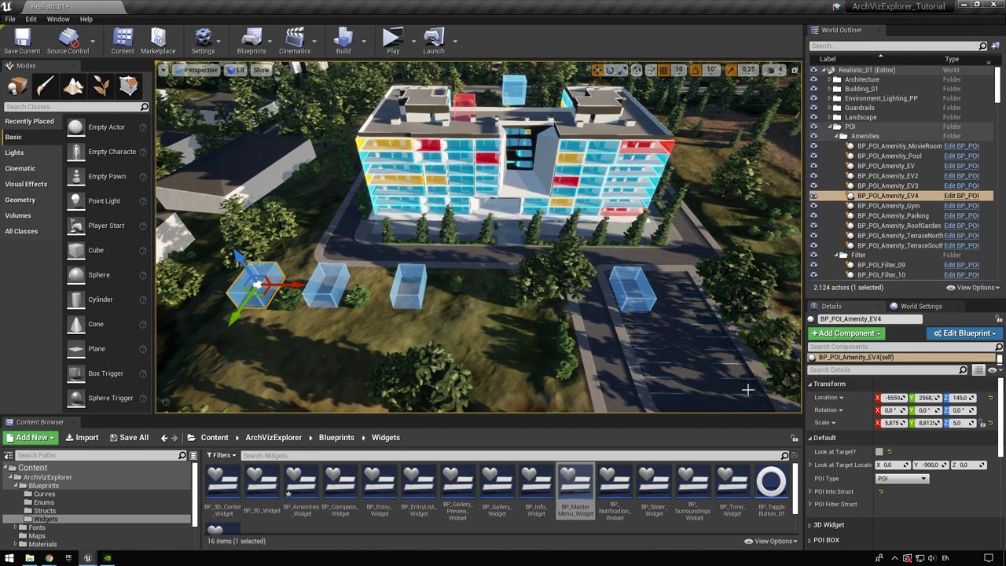
Give BP_POI_Amenity_EV2, EV3 and EV4 a second tag, example_01, after Amenities
scroll(854, 429, down, 5)
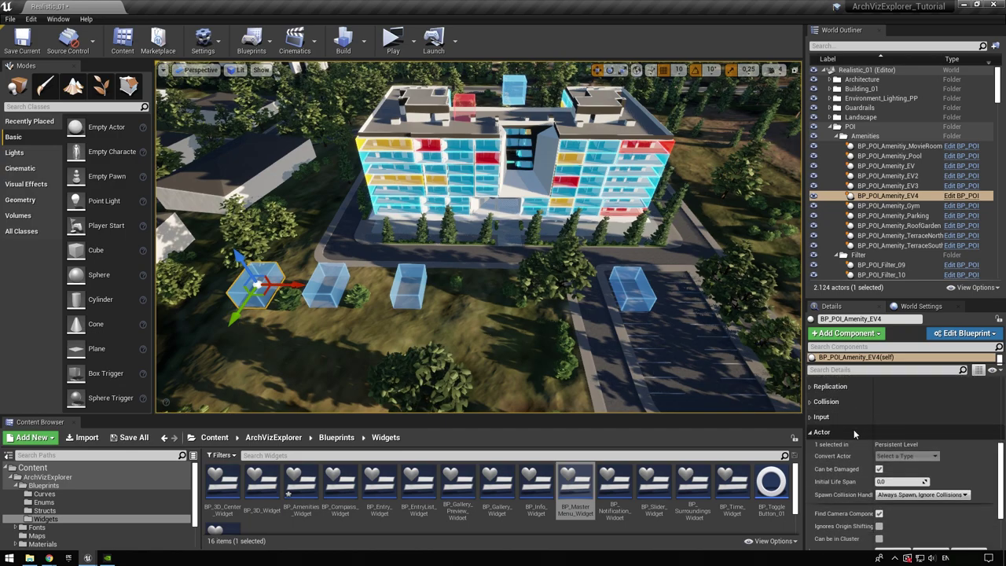
scroll(854, 430, down, 5)
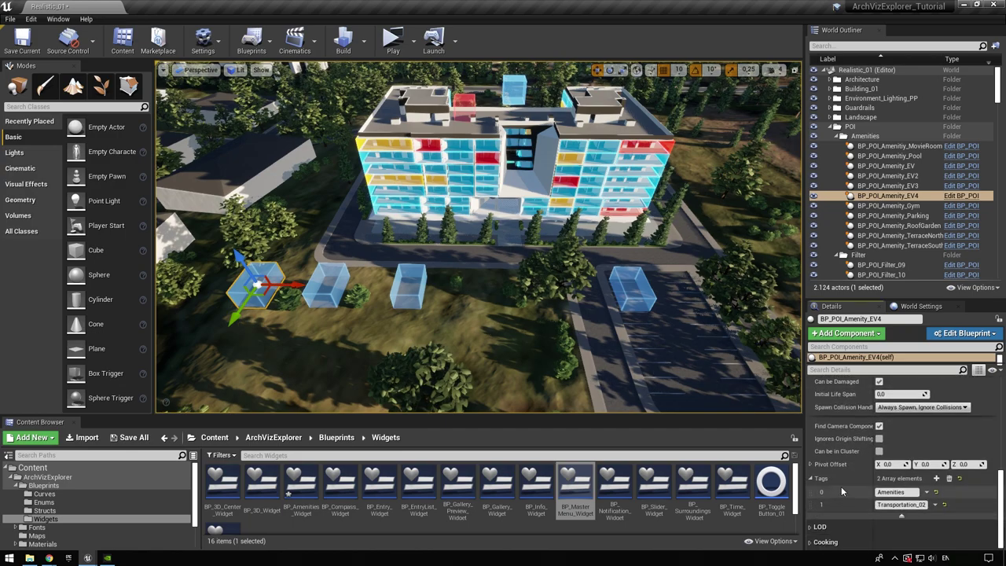
click(904, 504)
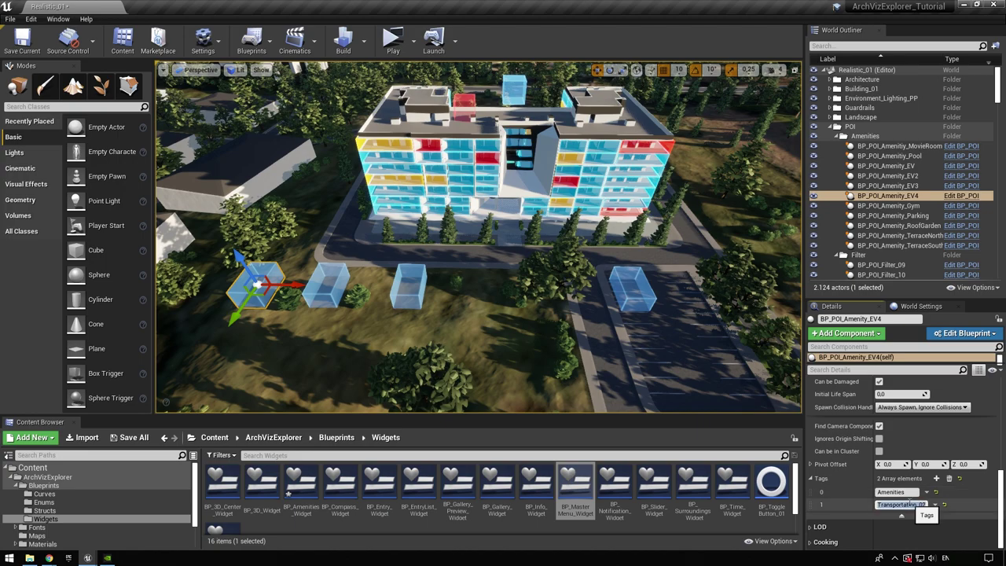
text(example_01)
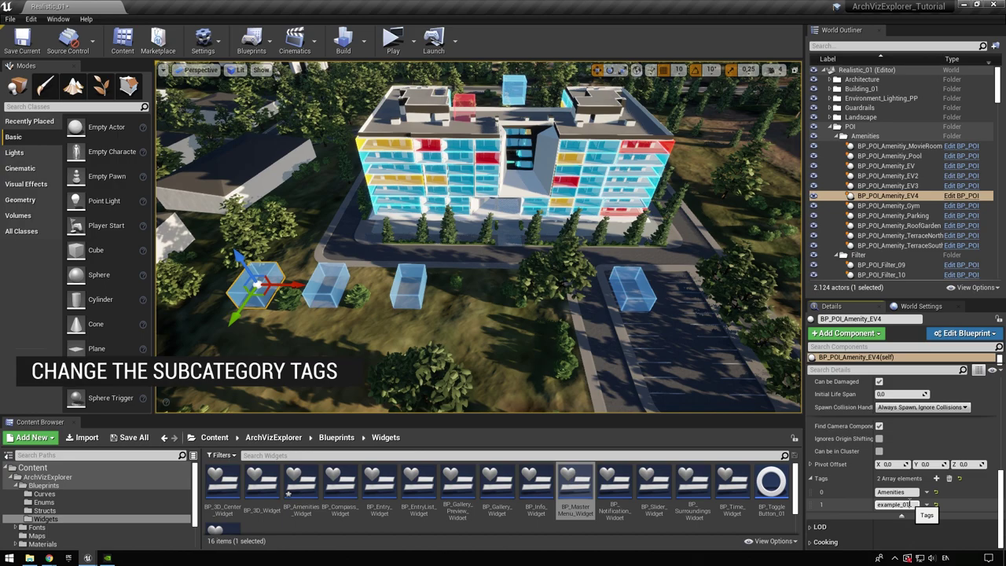
key(ctrl+a)
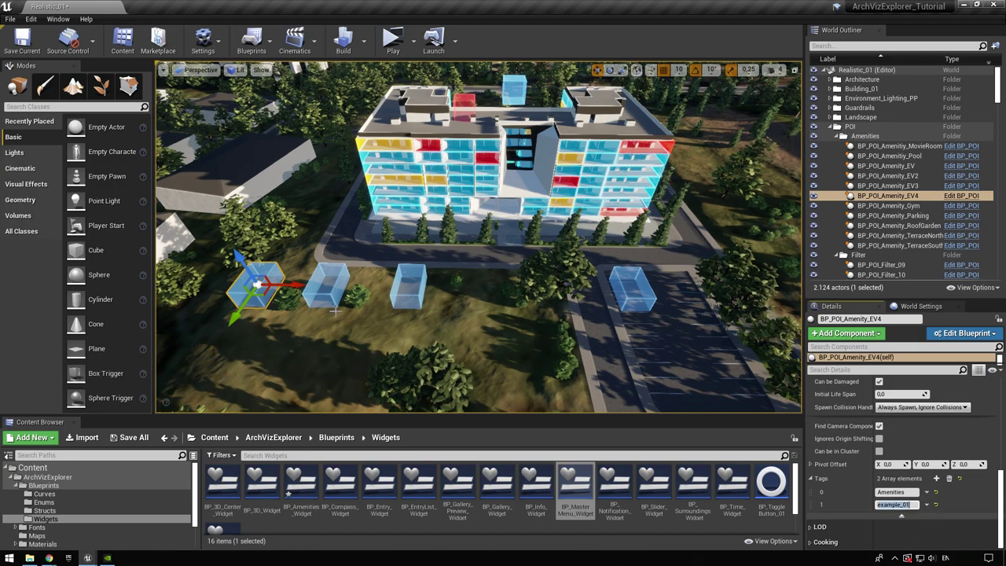
ctrl+click(330, 286)
ctrl+click(412, 286)
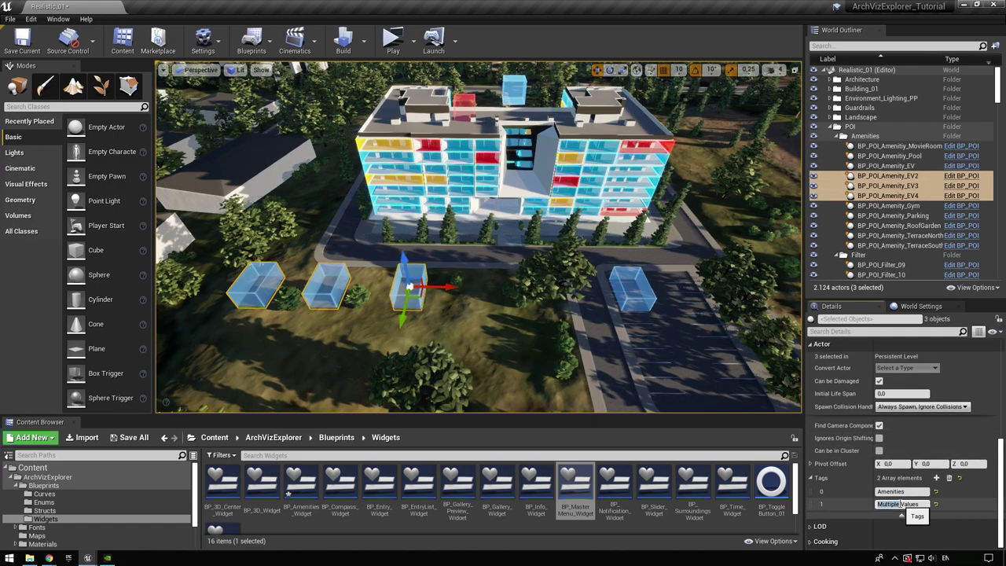
text(example_01)
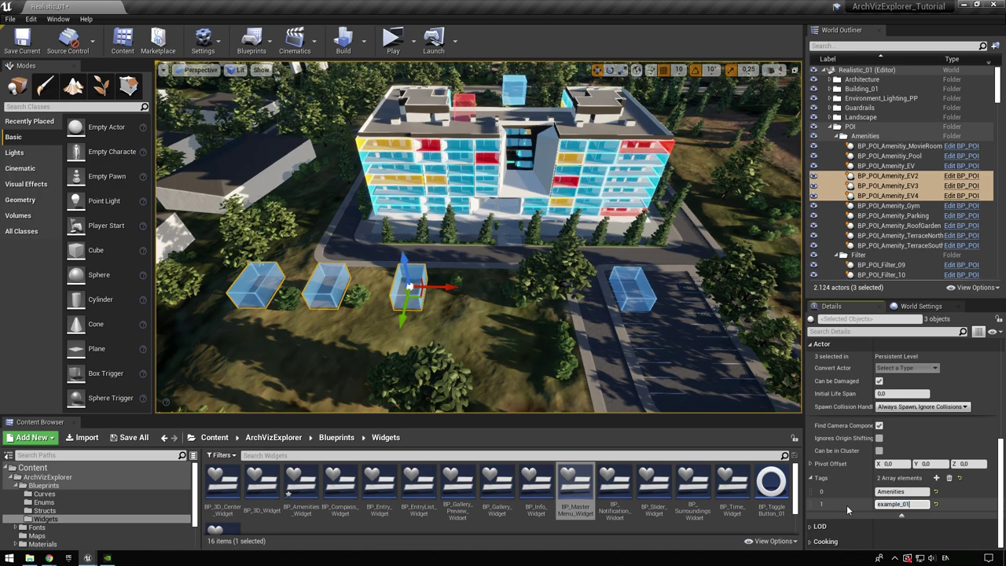
key(Return)
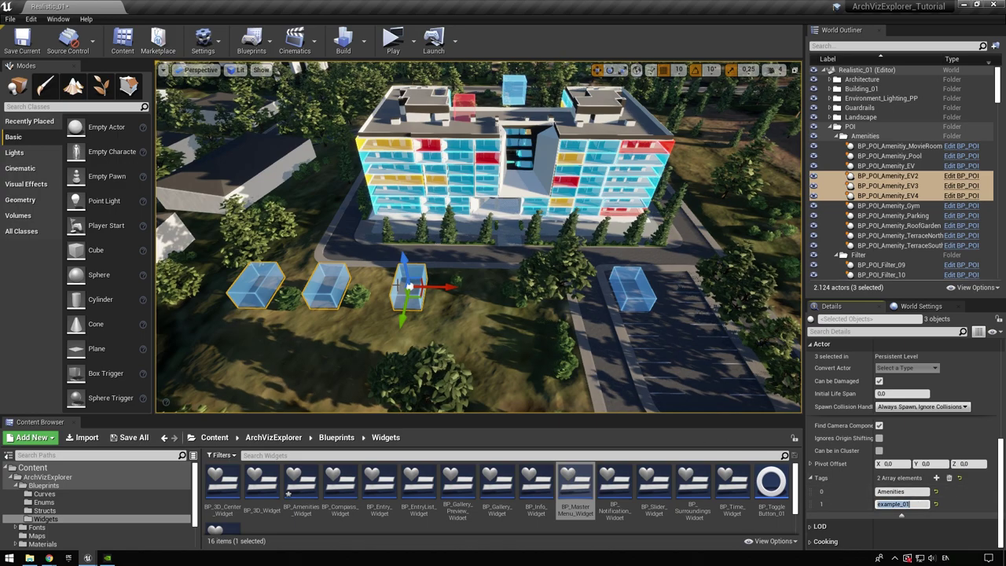
click(258, 287)
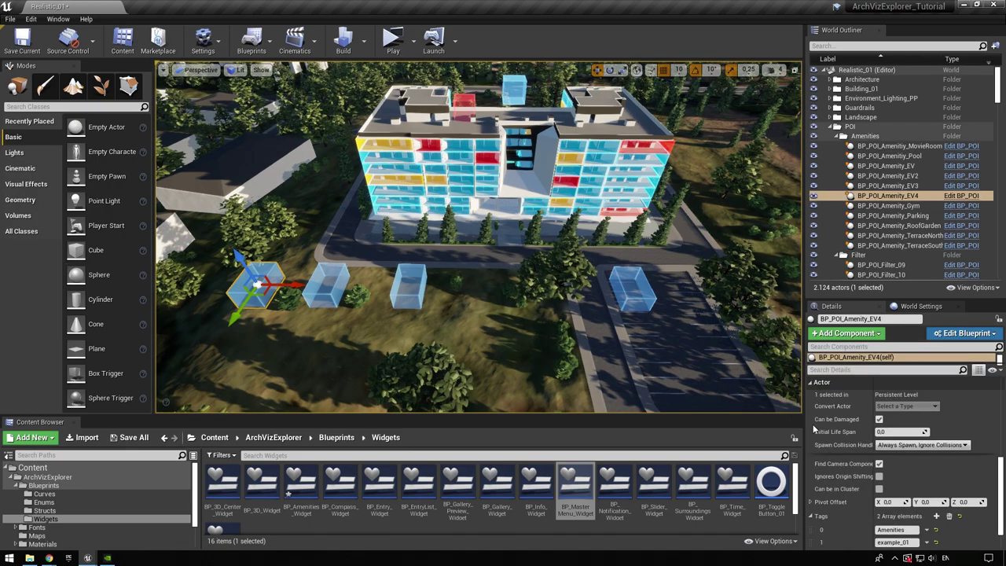
Expand POI Info Struct and change EV4's POI name to EXAMPLE_A
scroll(849, 460, up, 2)
scroll(849, 463, up, 2)
scroll(841, 464, up, 2)
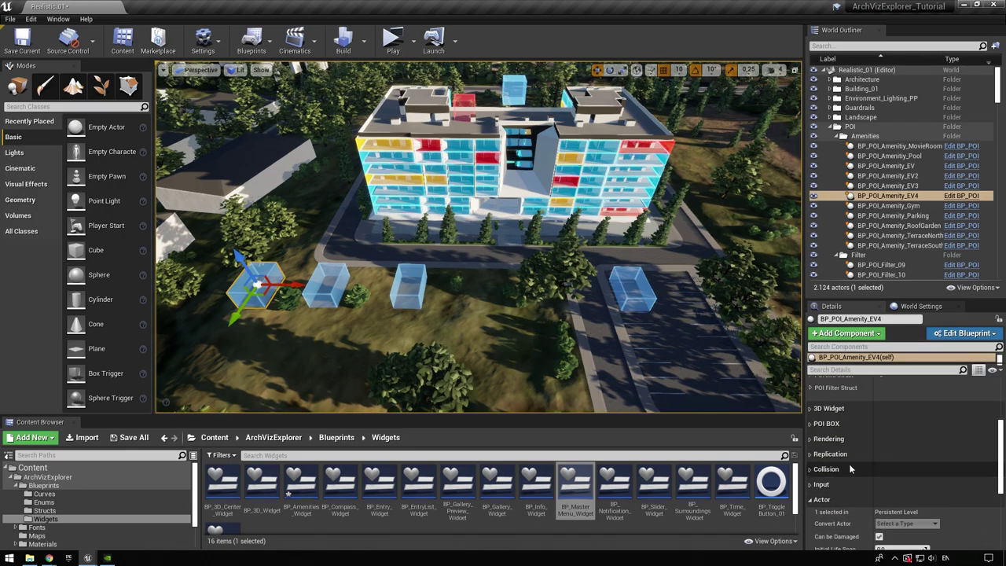
scroll(830, 466, up, 2)
click(811, 441)
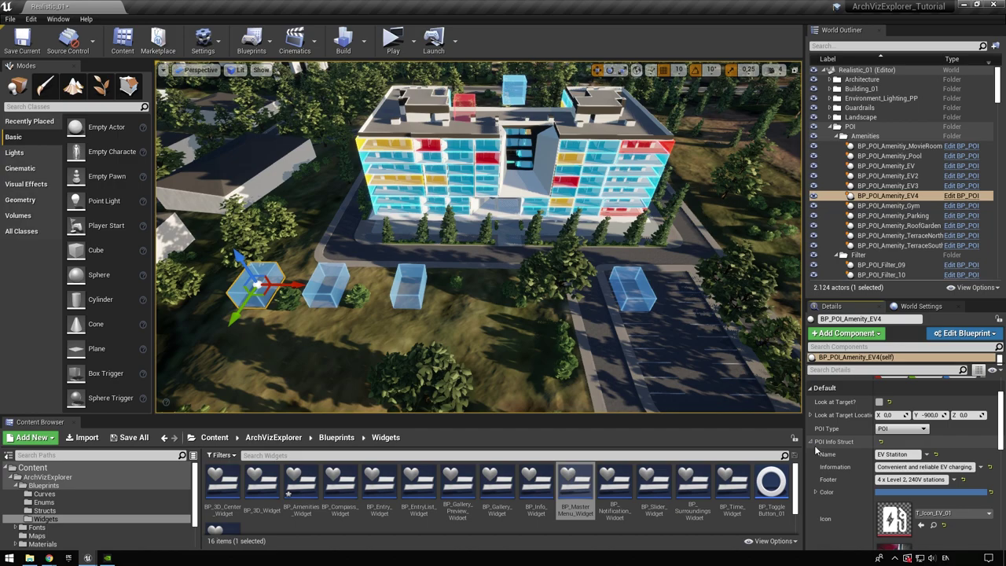
scroll(818, 451, down, 2)
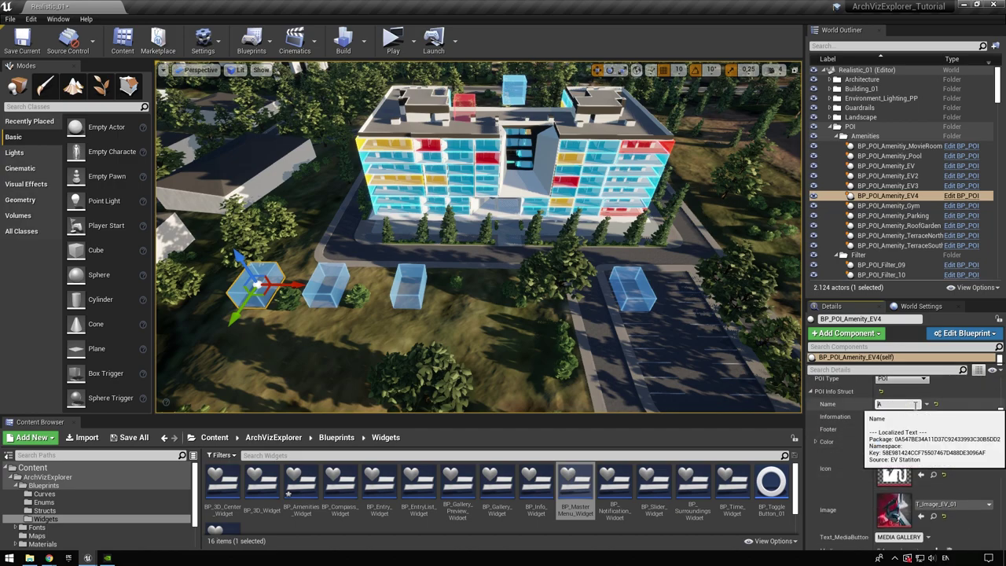
text(MPLE_A)
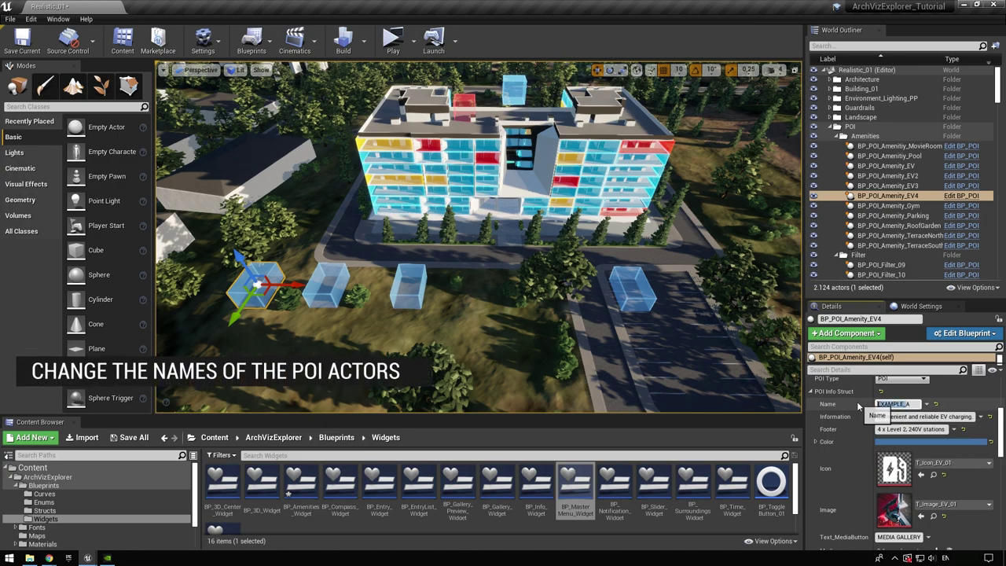
Rename EV3's POI name to EXAMPLE_B and EV2's to EXAMPLE_C
click(333, 286)
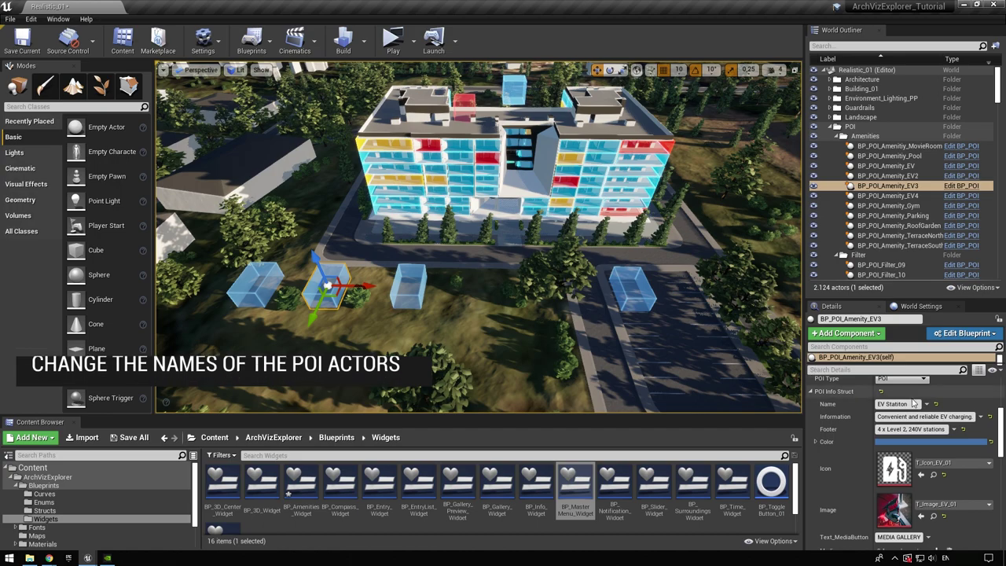
text(EXAMPLE_)
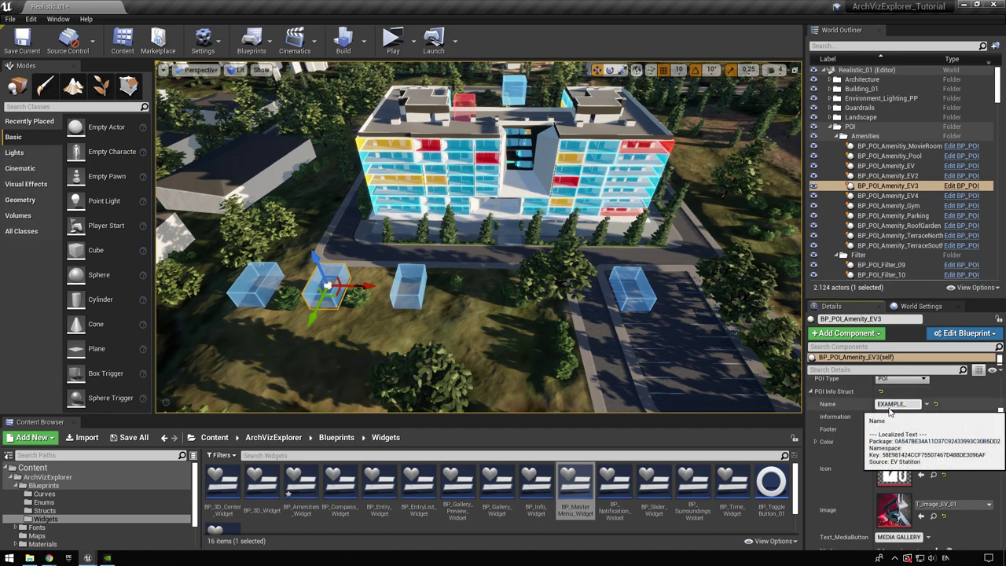
key(Return)
click(416, 287)
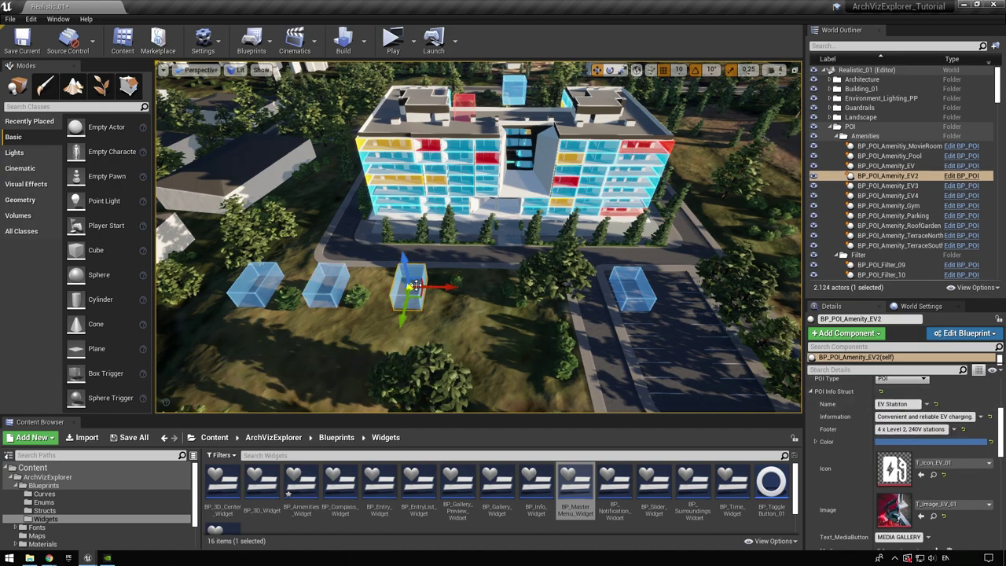
click(918, 403)
text(EXAMPLE_)
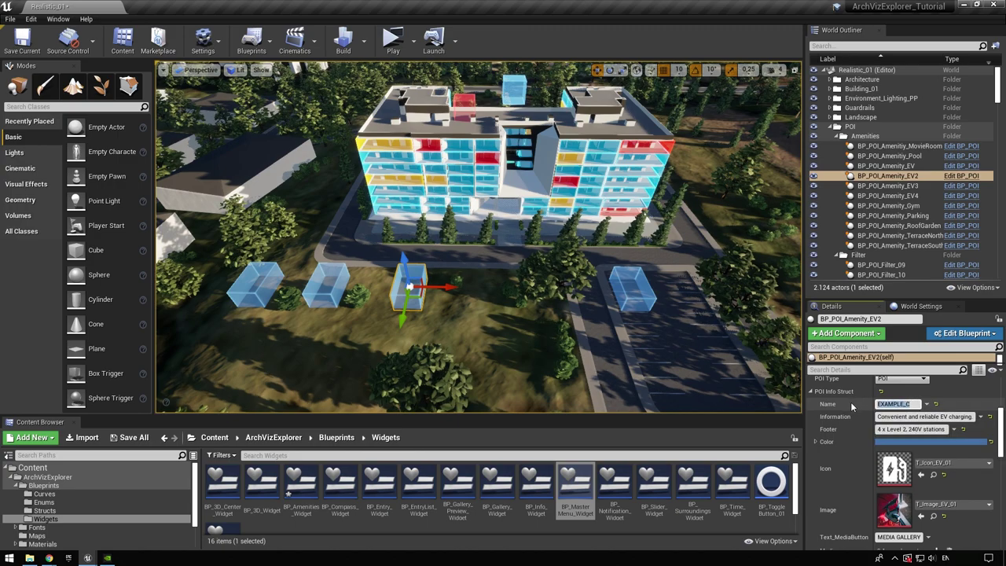
text(C)
key(Return)
Reselect the EXAMPLE_A box (EV4) and open its Color picker
click(326, 281)
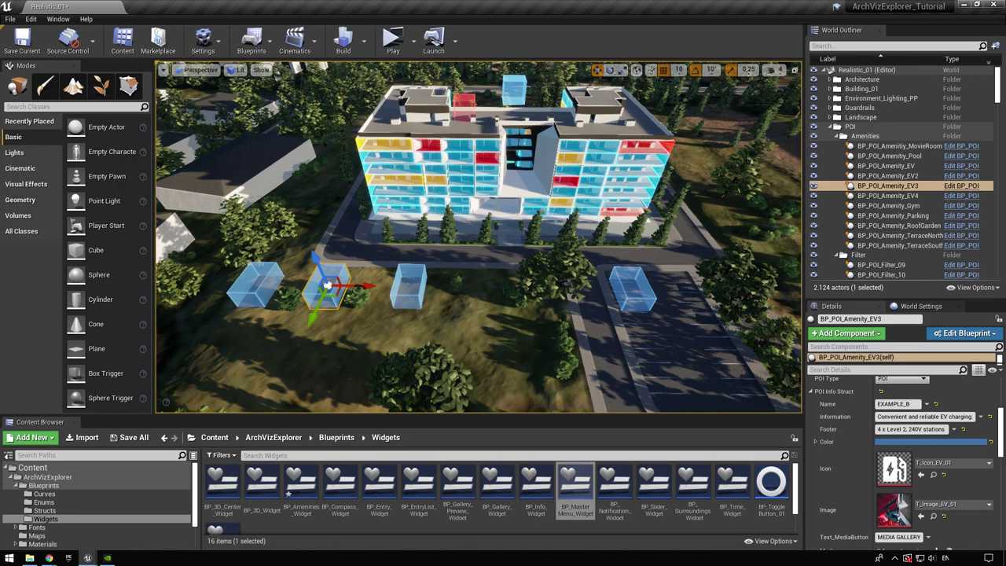
click(267, 275)
click(931, 442)
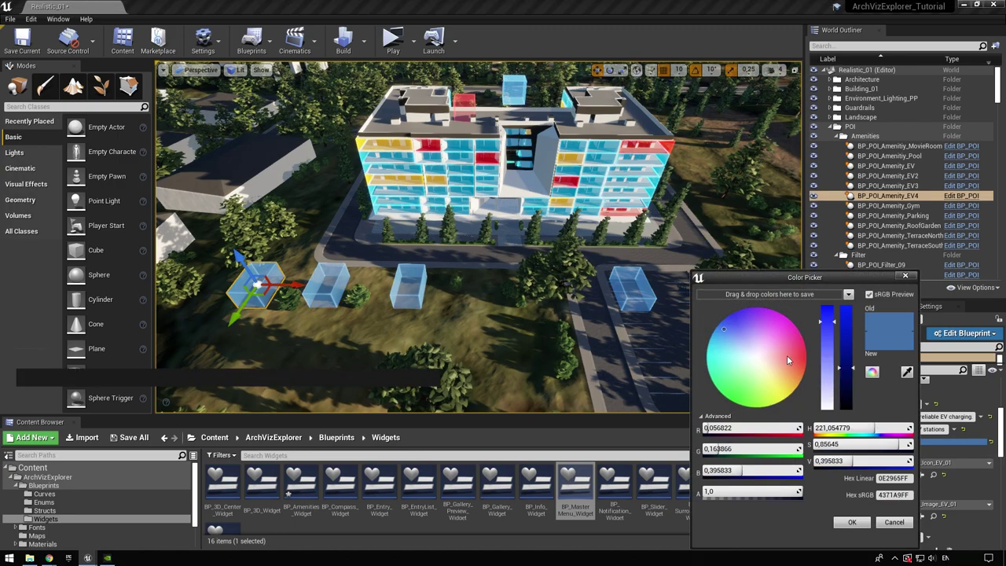
Color EXAMPLE_A red and EXAMPLE_B yellow, then run a Standalone Game preview
click(801, 359)
click(851, 522)
click(351, 286)
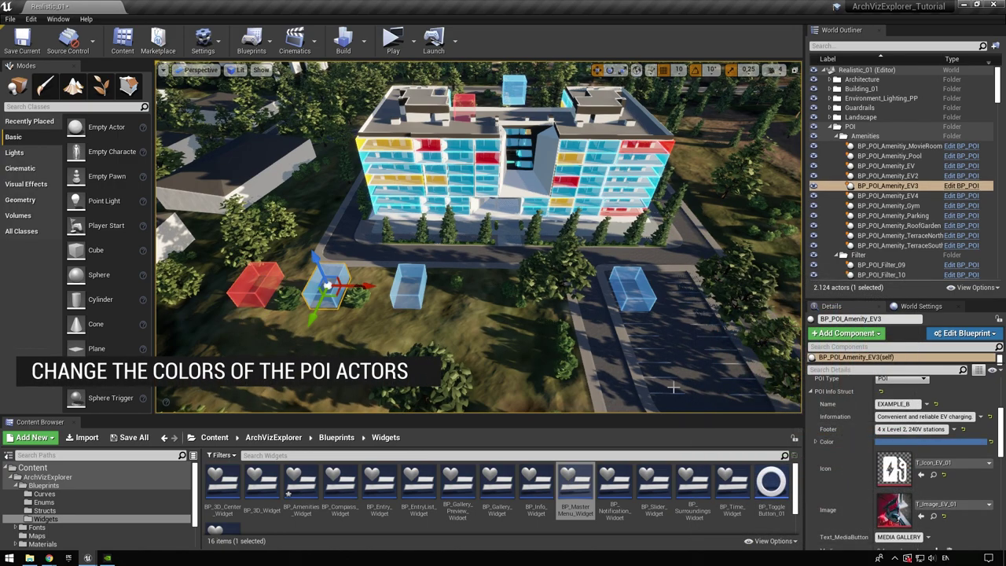
click(925, 444)
click(800, 386)
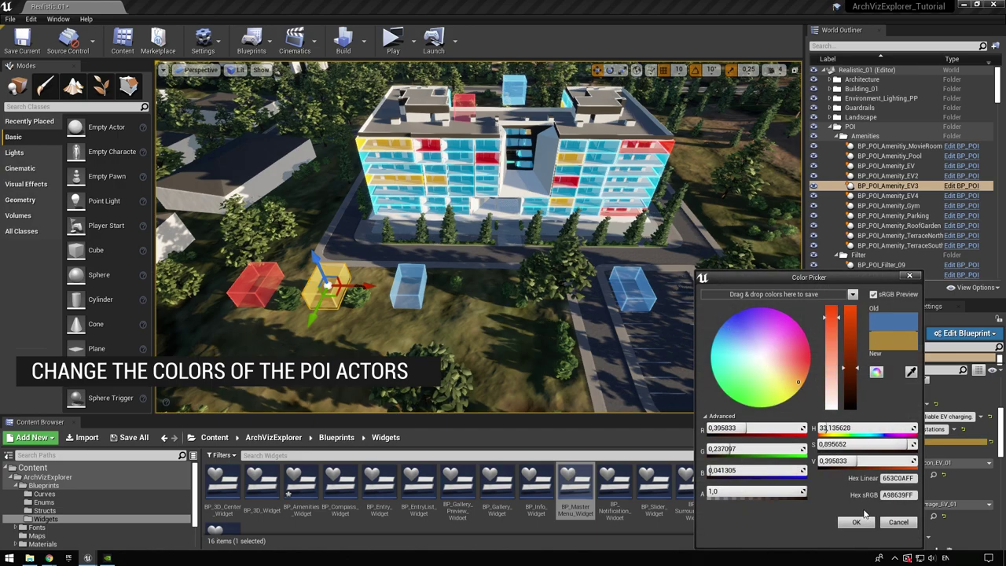
click(856, 522)
click(394, 48)
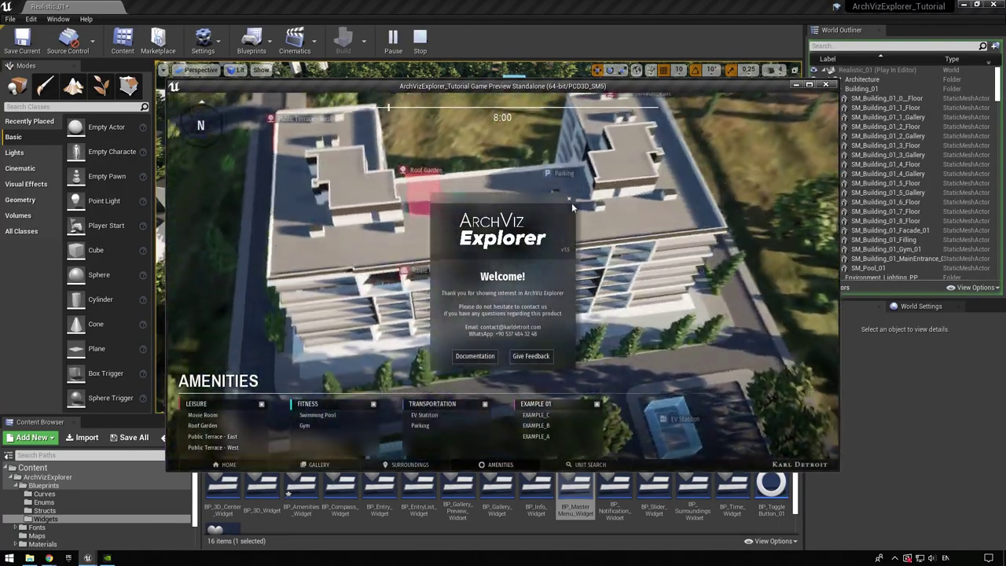
Dismiss the welcome message, view the EXAMPLE_A, EXAMPLE_B and EXAMPLE_C info cards, then return to EXAMPLE_A
click(571, 197)
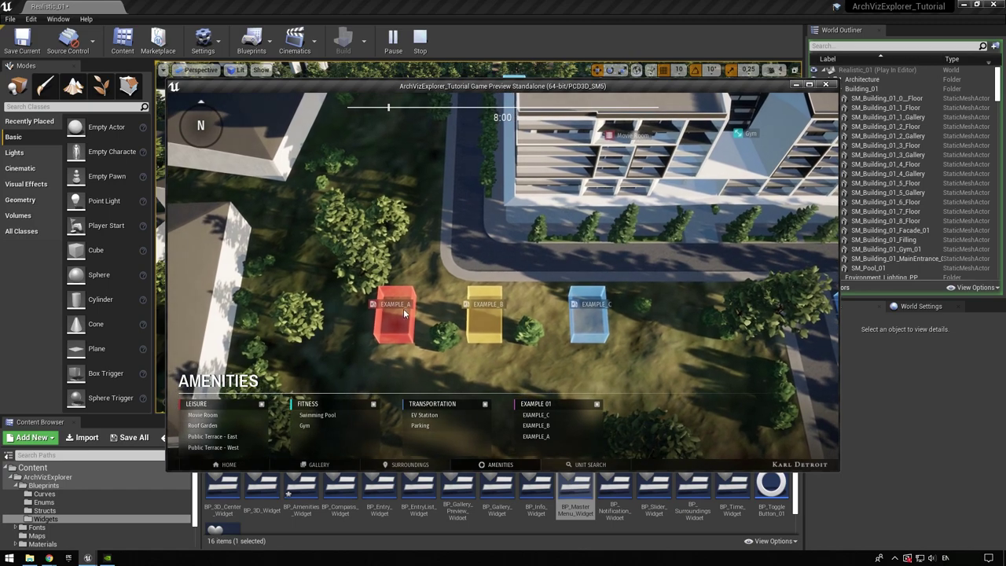
click(405, 313)
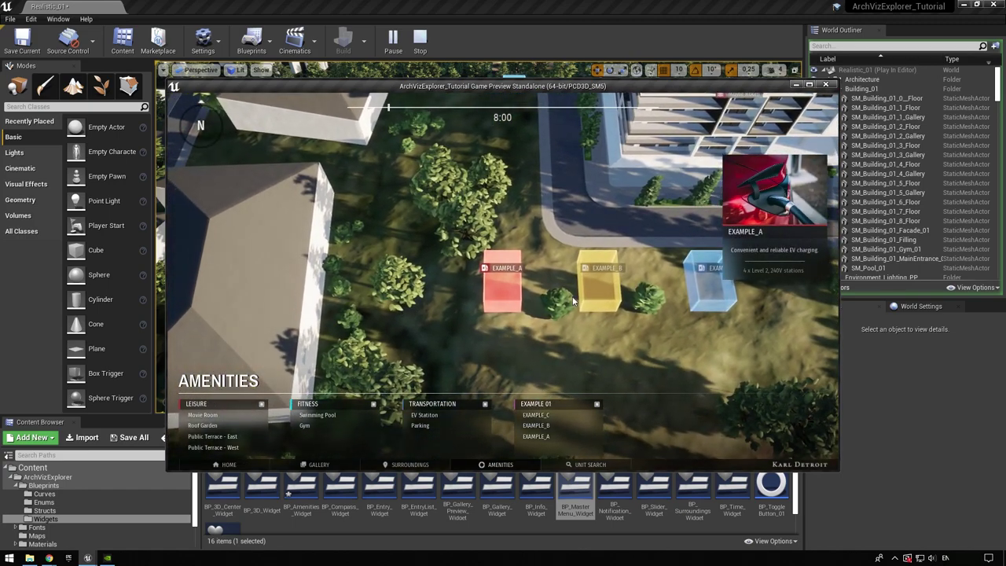
click(605, 282)
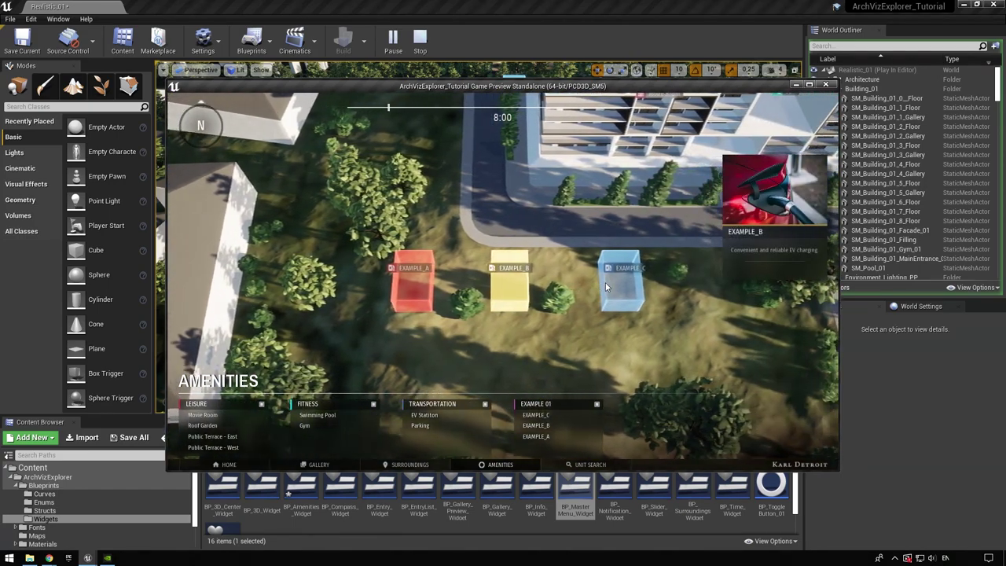
click(605, 285)
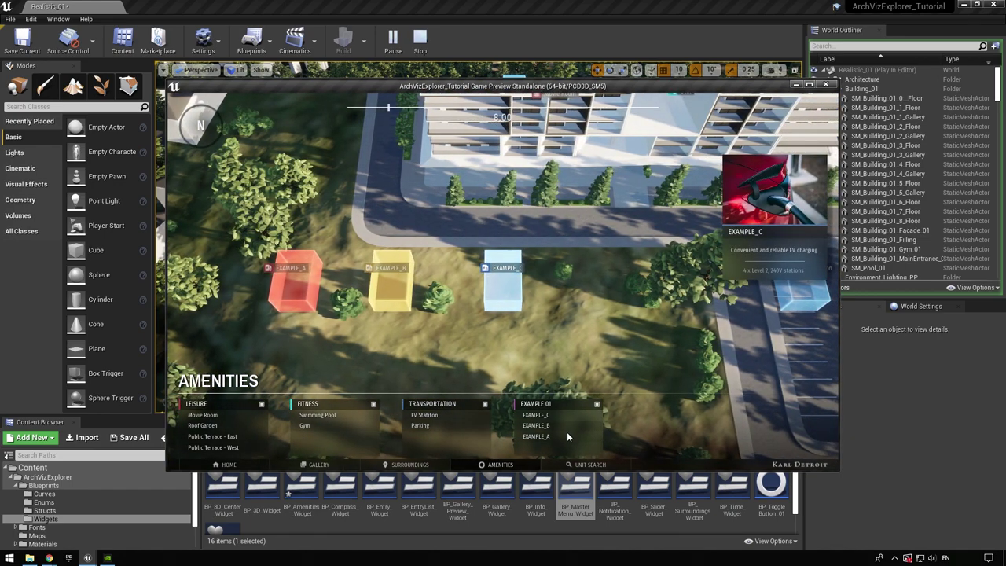
click(565, 435)
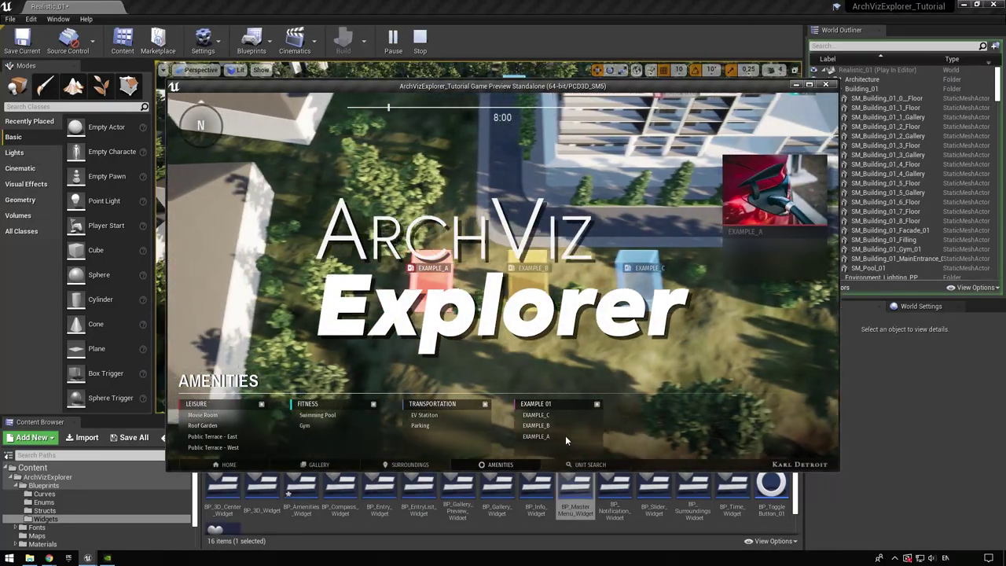